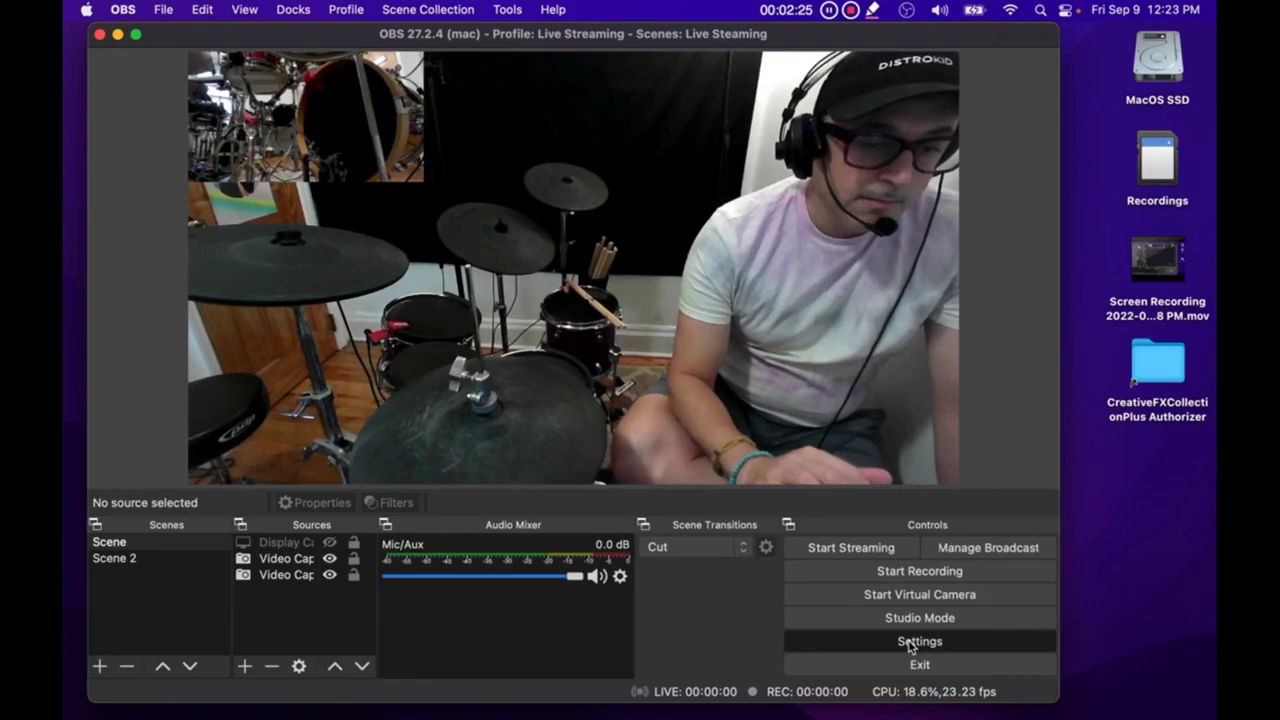
Open the settings and examine the streaming service choices, leaving the service as it is.
left_click(910, 642)
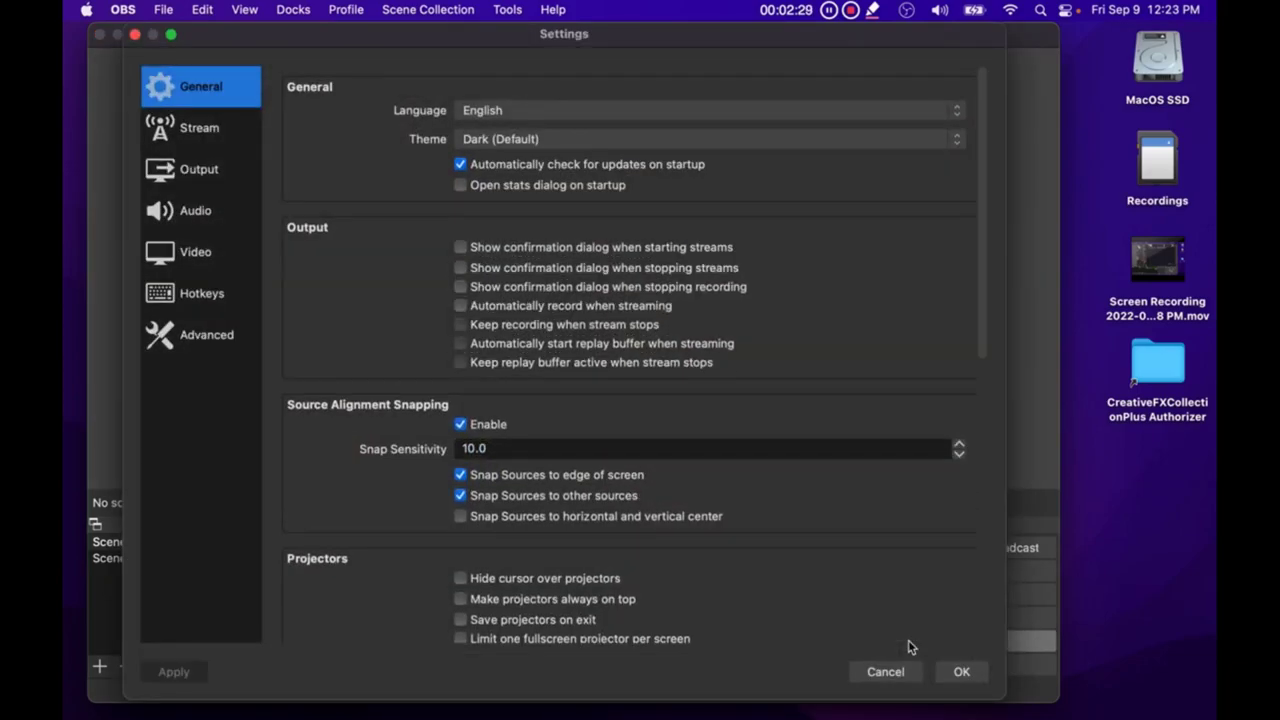
left_click(196, 138)
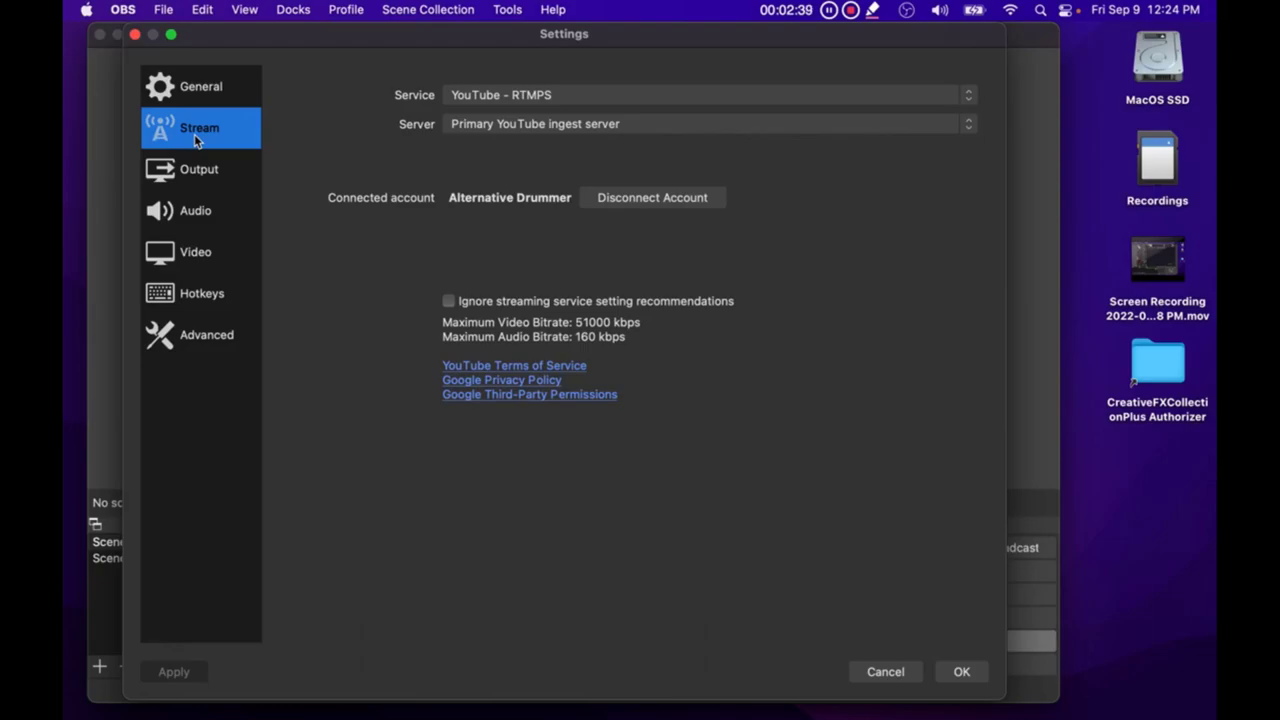
left_click(550, 95)
left_click(362, 98)
Examine the output mode choices and the streaming encoder choices in the output settings.
left_click(195, 174)
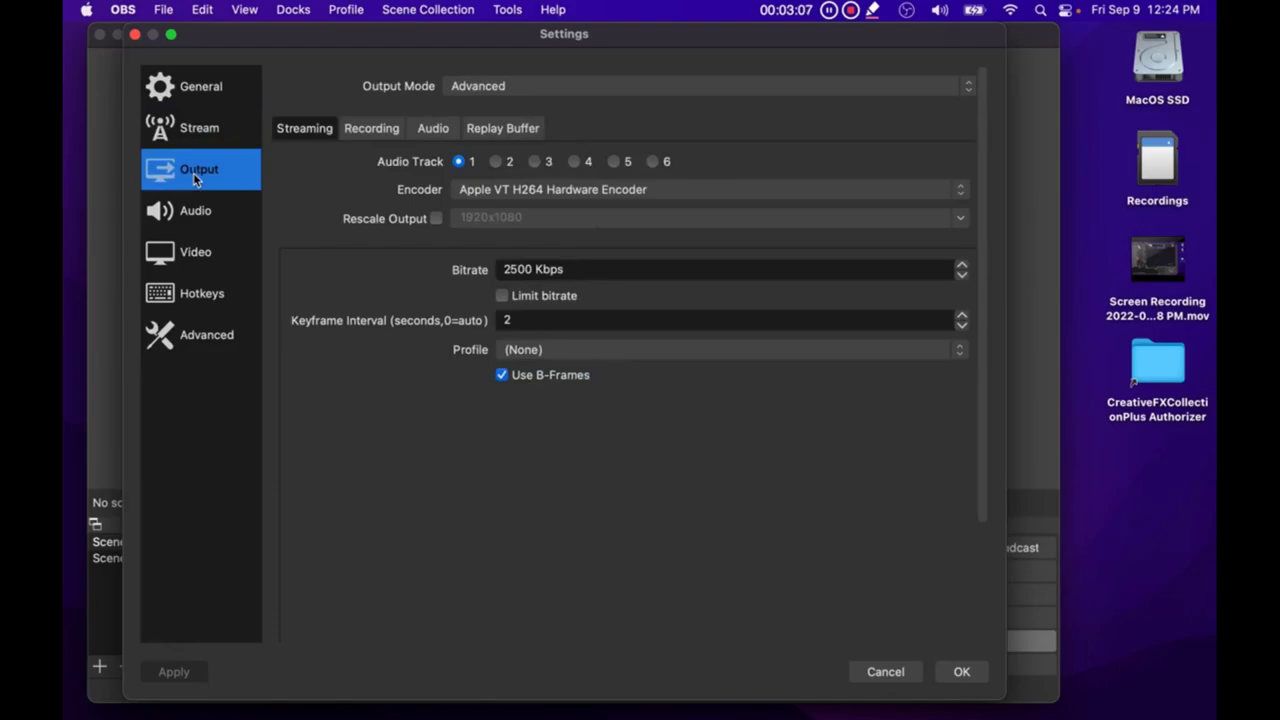
left_click(609, 86)
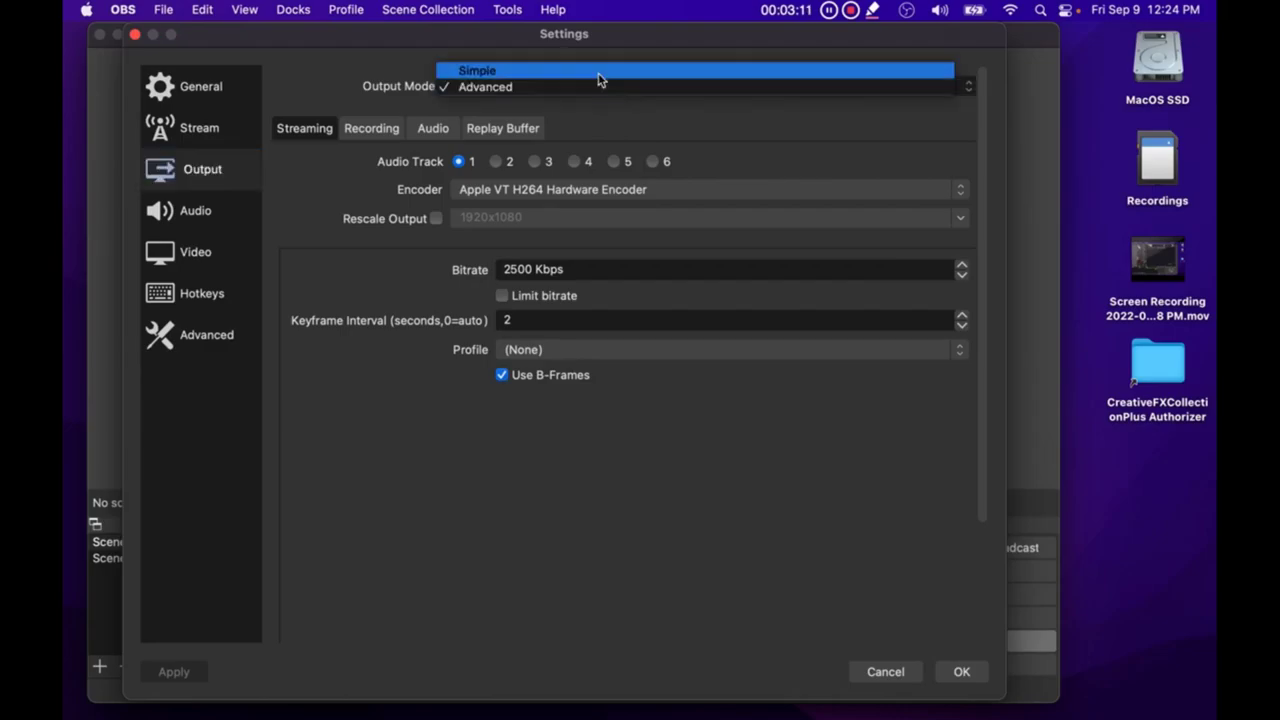
left_click(325, 71)
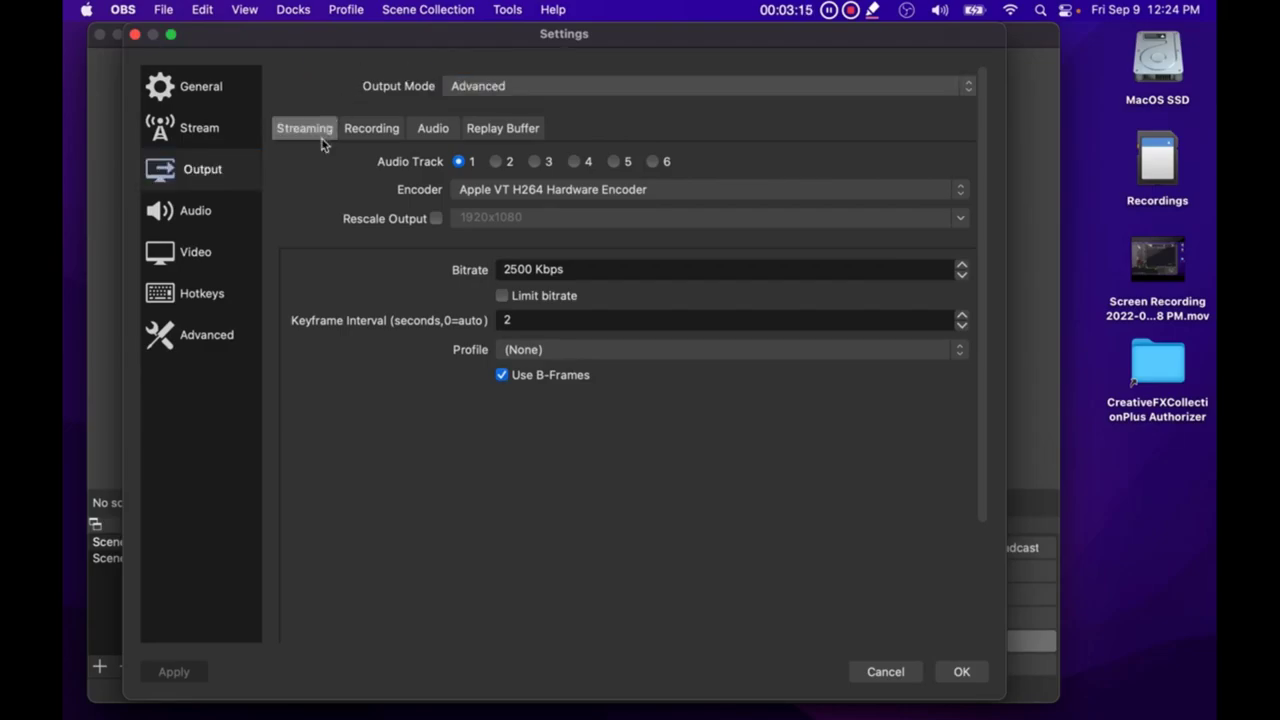
left_click(538, 193)
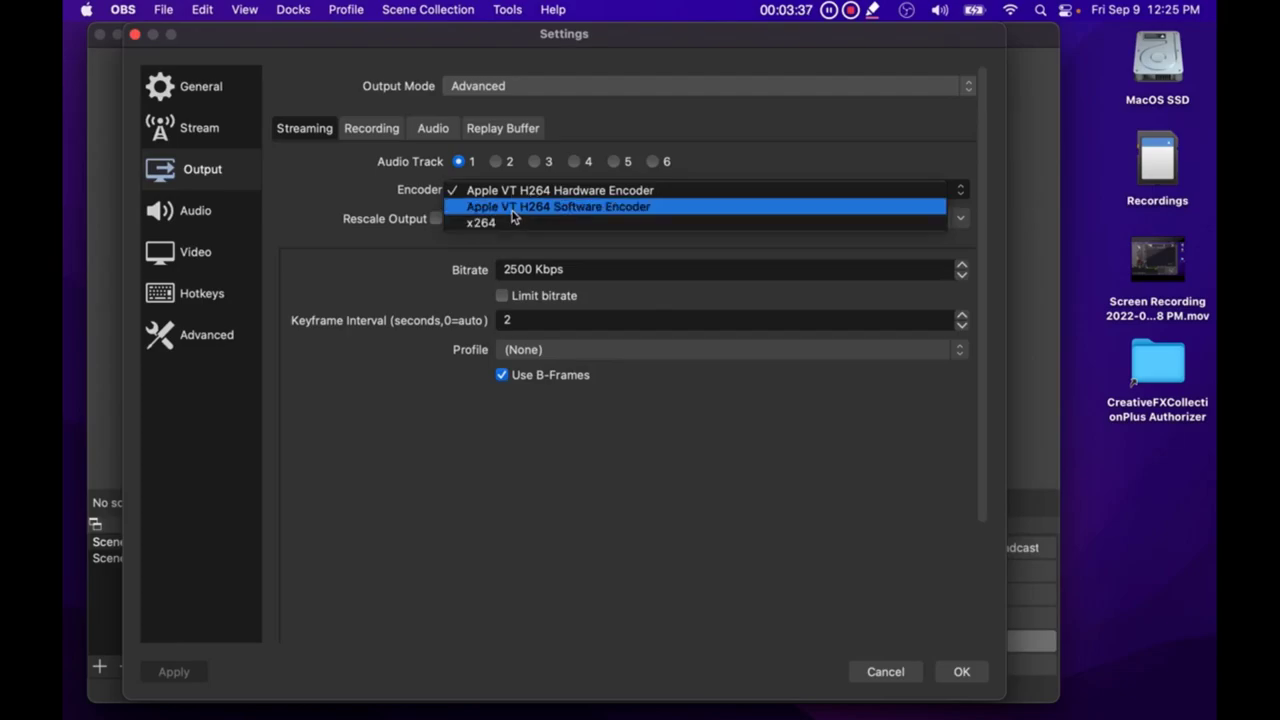
left_click(363, 178)
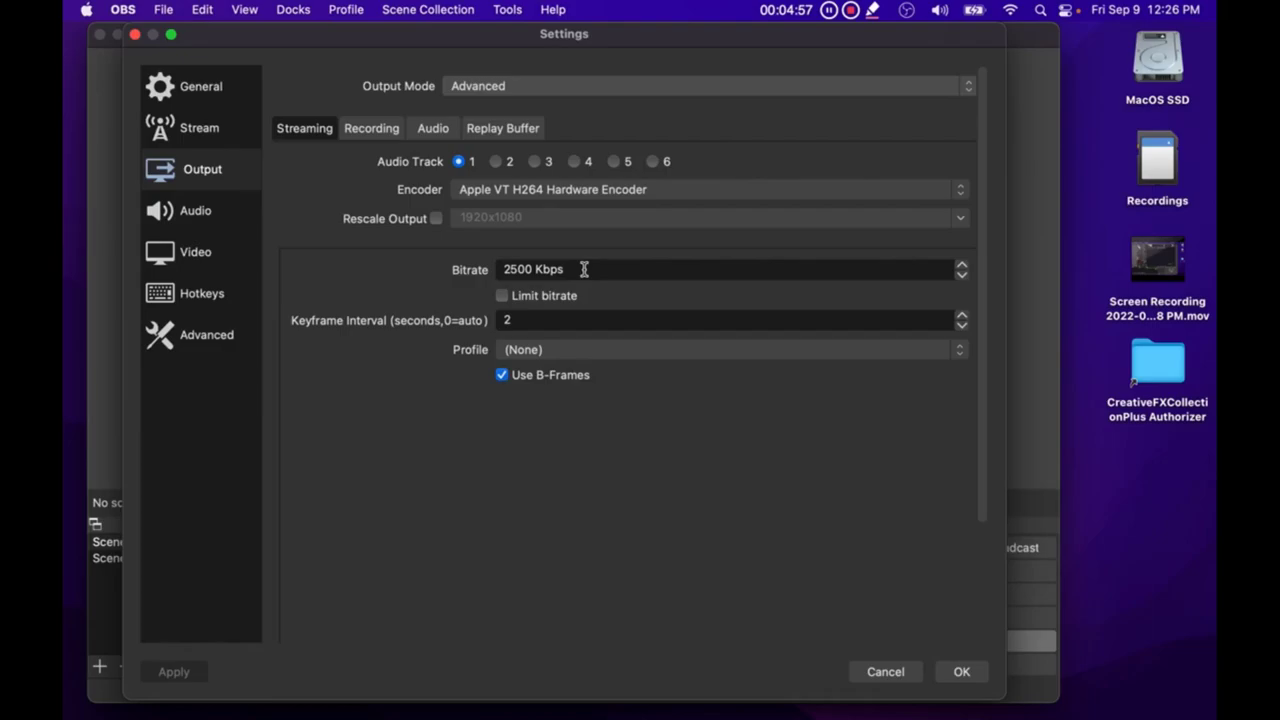
Check the streaming bitrate and keyframe interval, and view the recording output settings.
left_click_drag(584, 269, 391, 237)
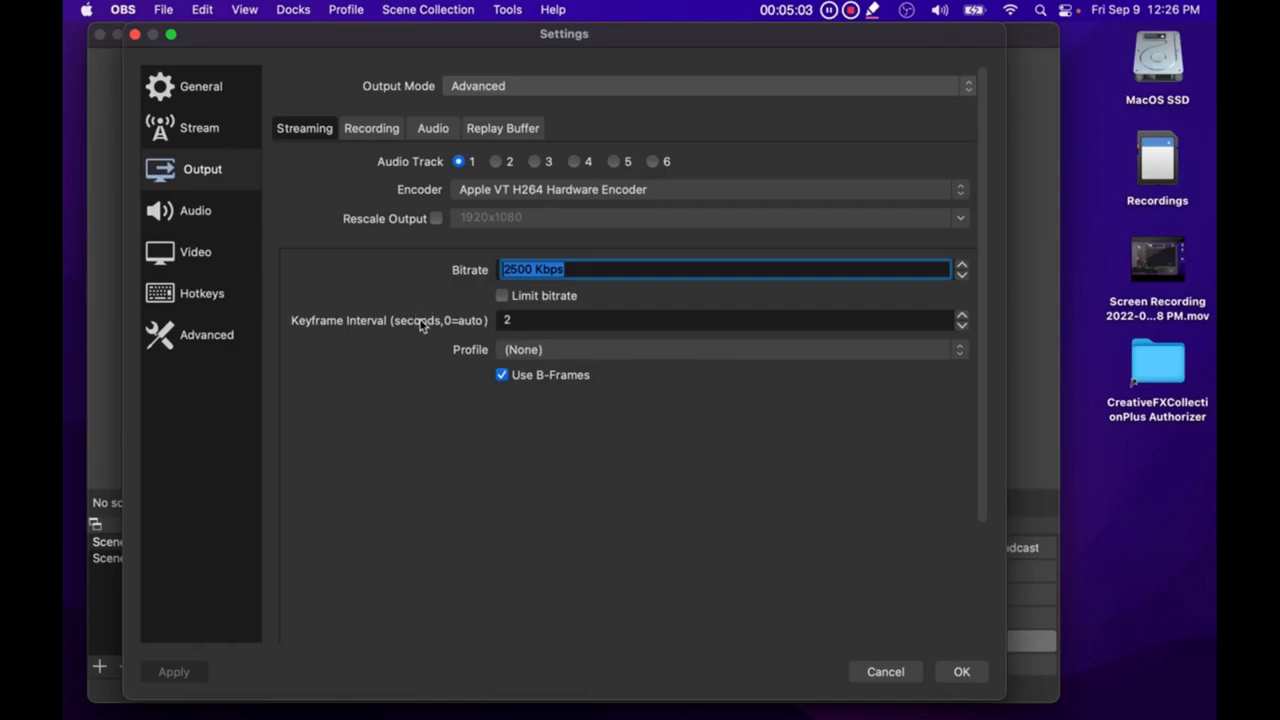
left_click(545, 319)
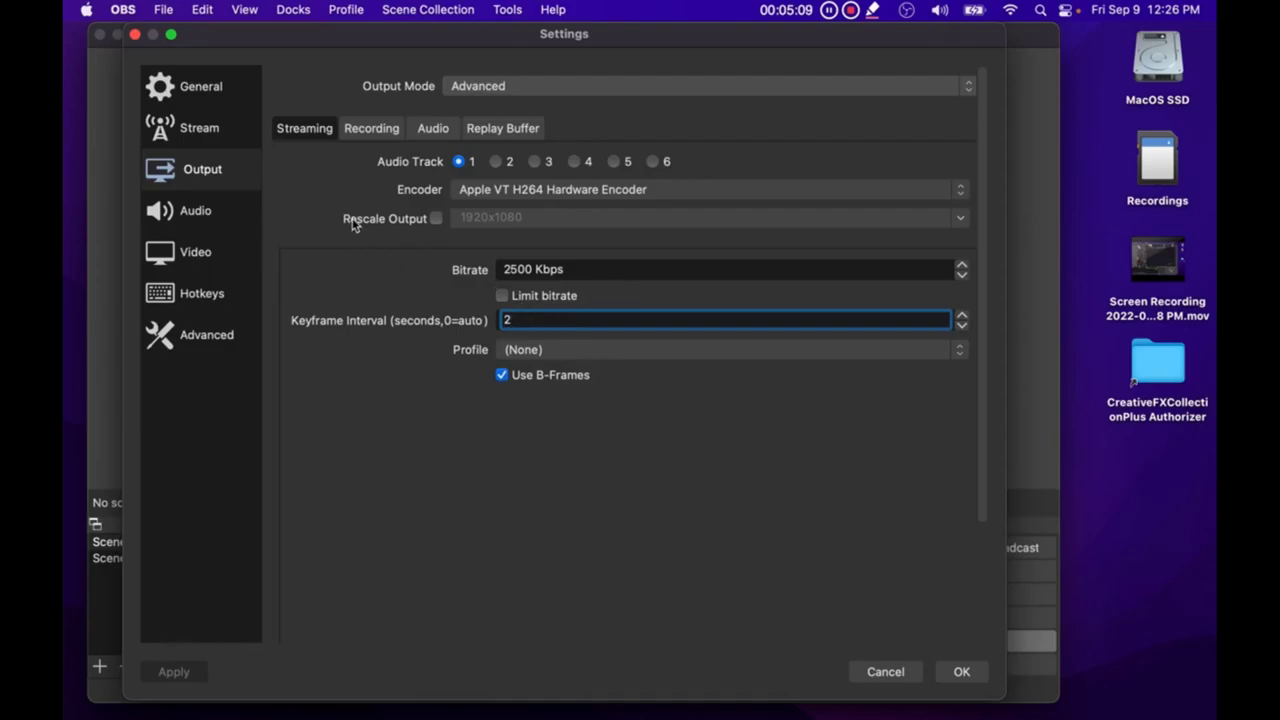
left_click(362, 136)
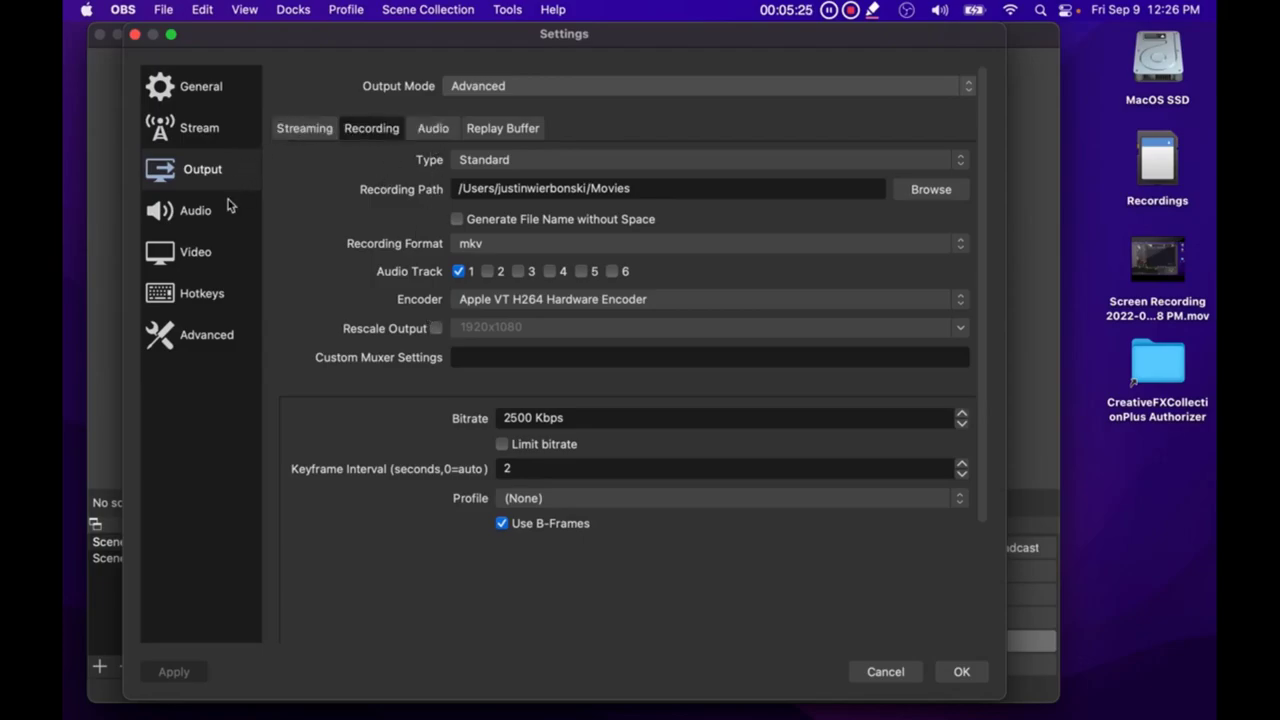
Examine the scaled output resolution choices in the video settings and close the settings.
left_click(195, 256)
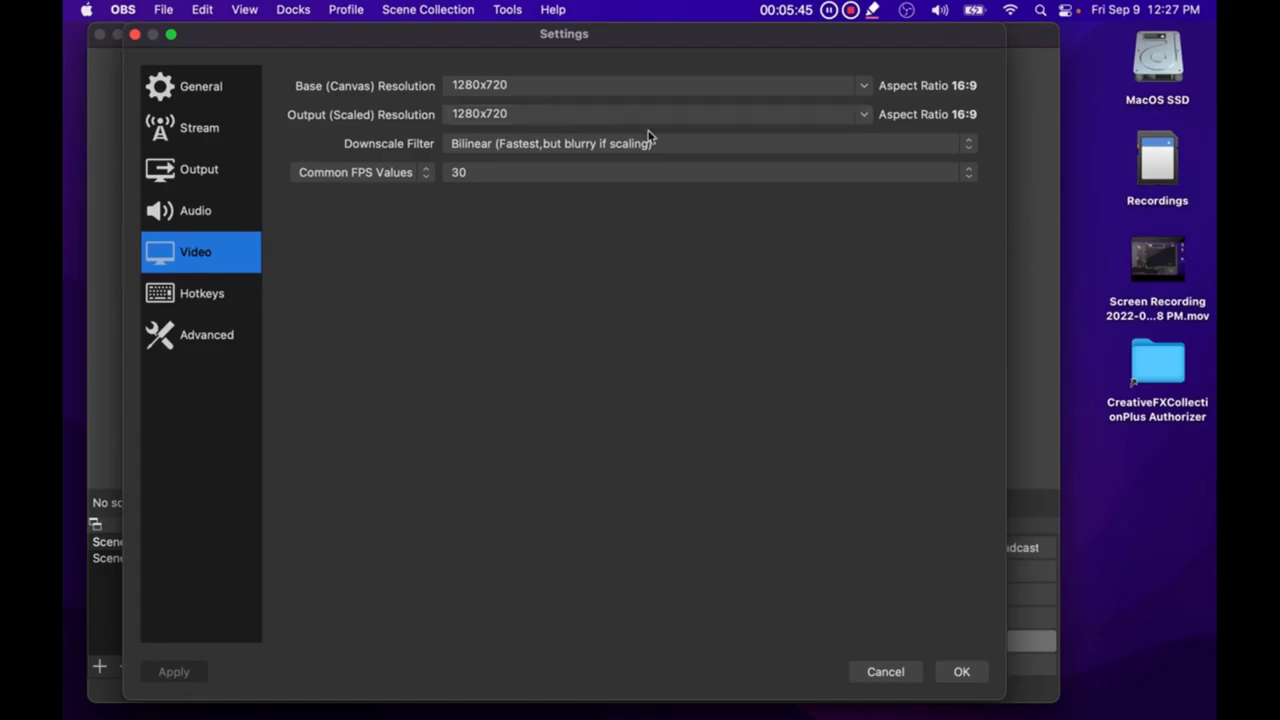
left_click(866, 120)
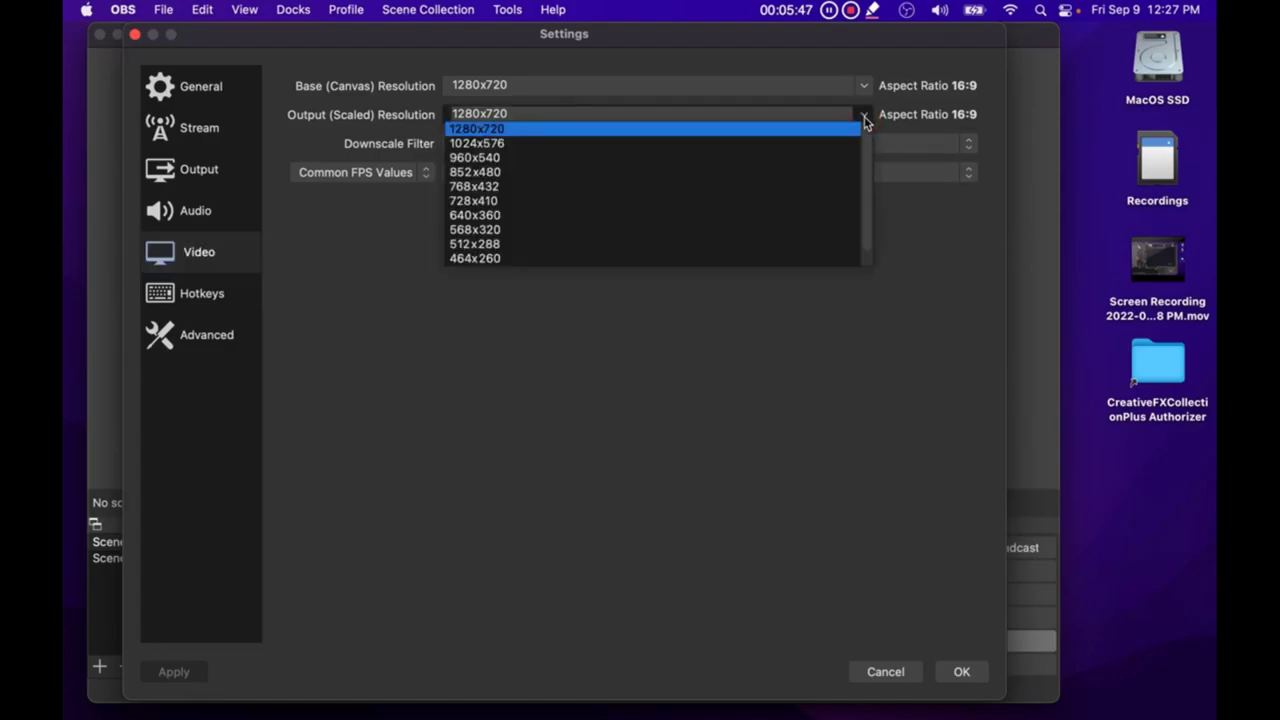
left_click(543, 306)
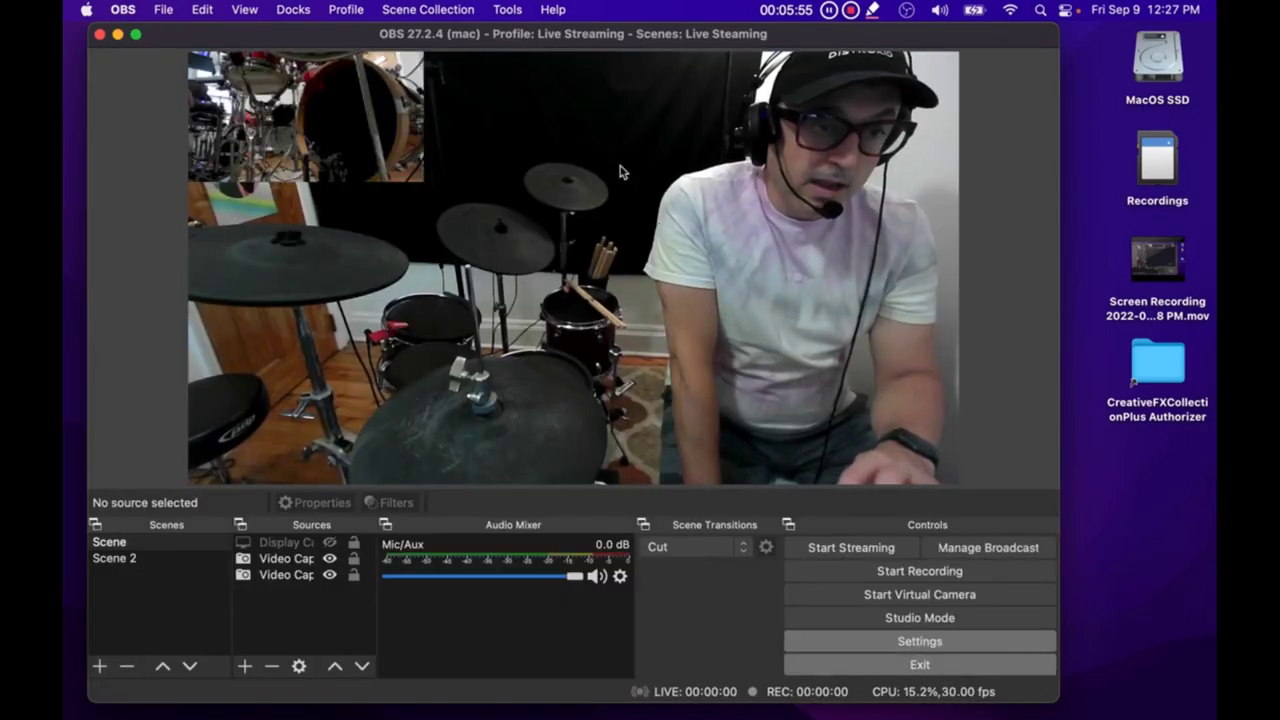
Switch to the New Lessons profile and the New Lessons scene collection, and show Scene in the preview.
left_click(360, 12)
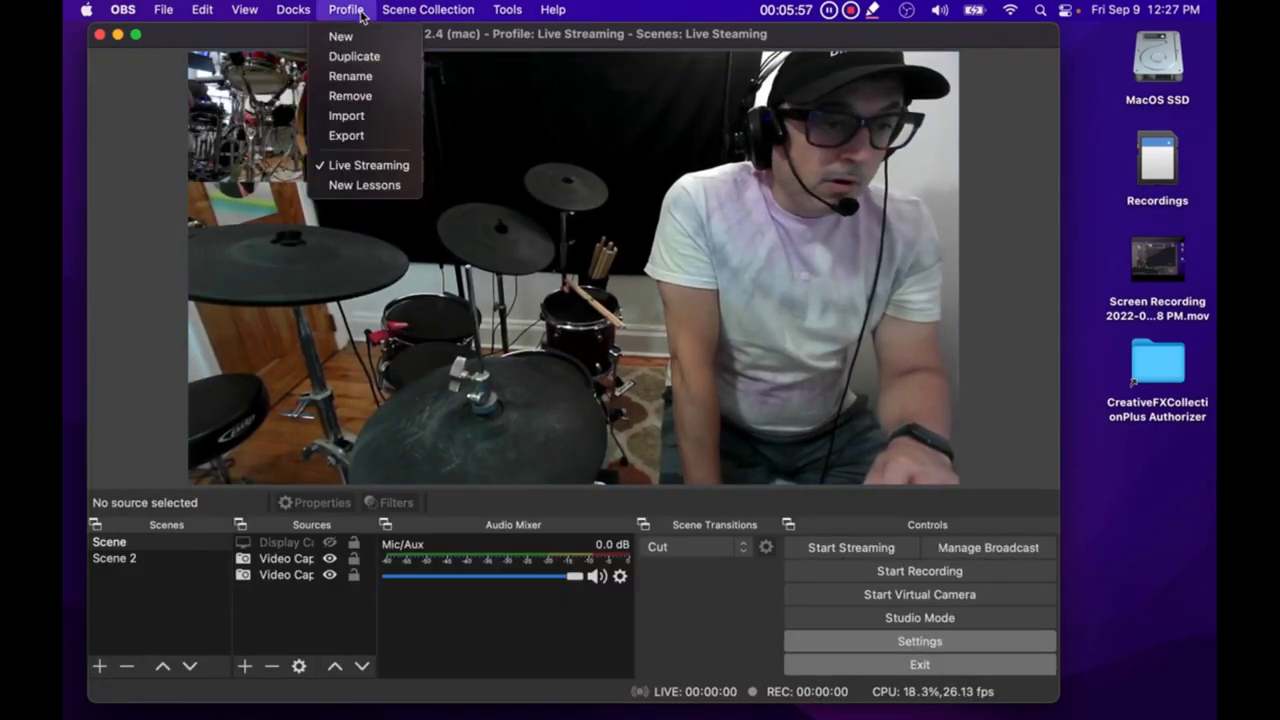
left_click(365, 186)
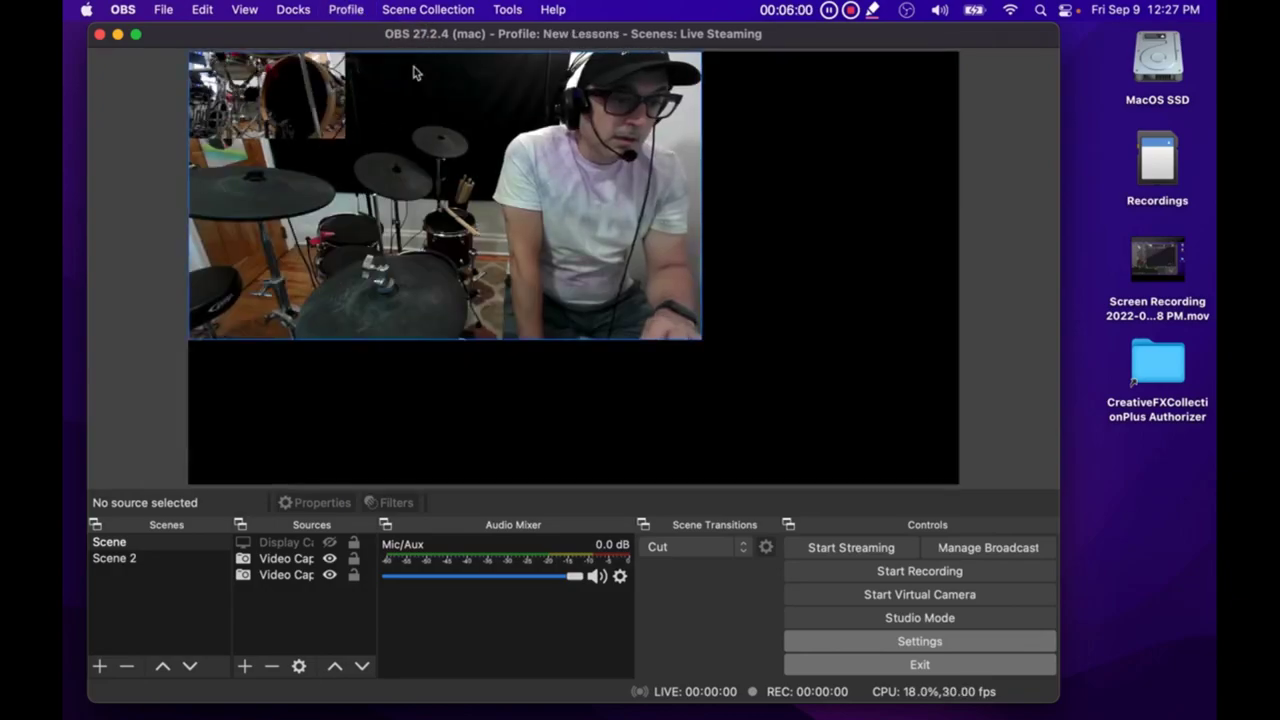
left_click(440, 12)
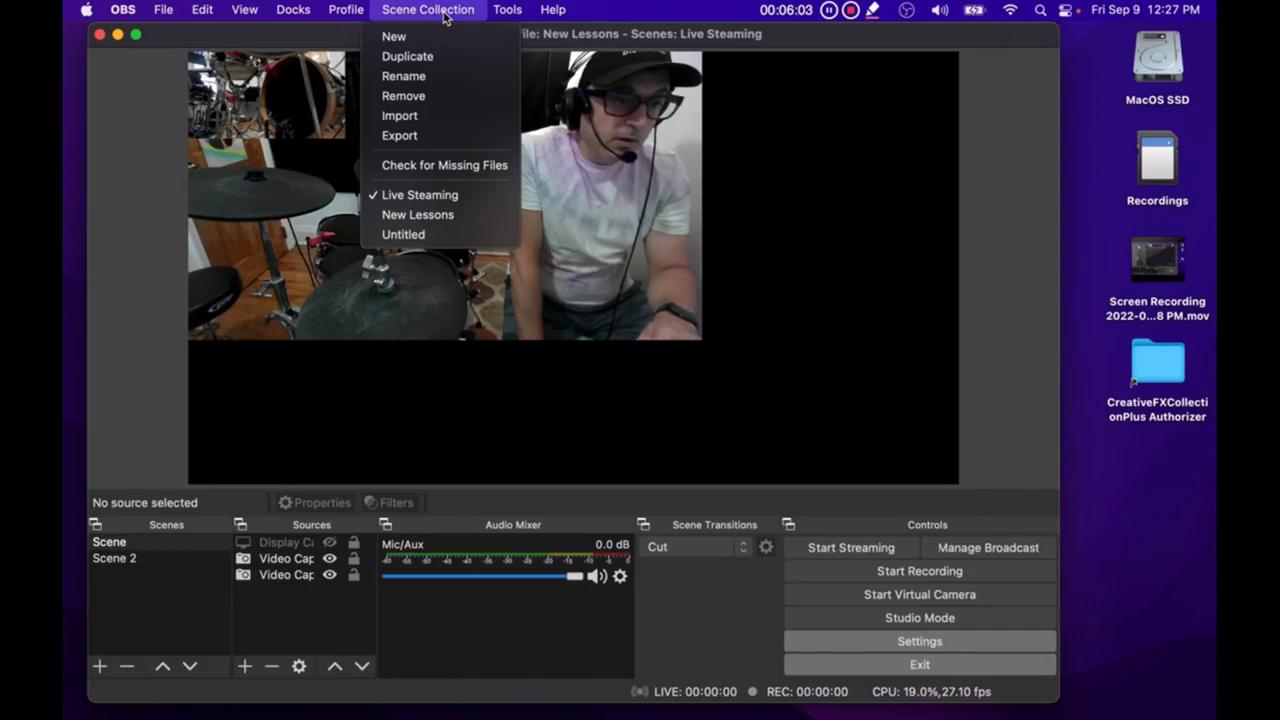
left_click(420, 215)
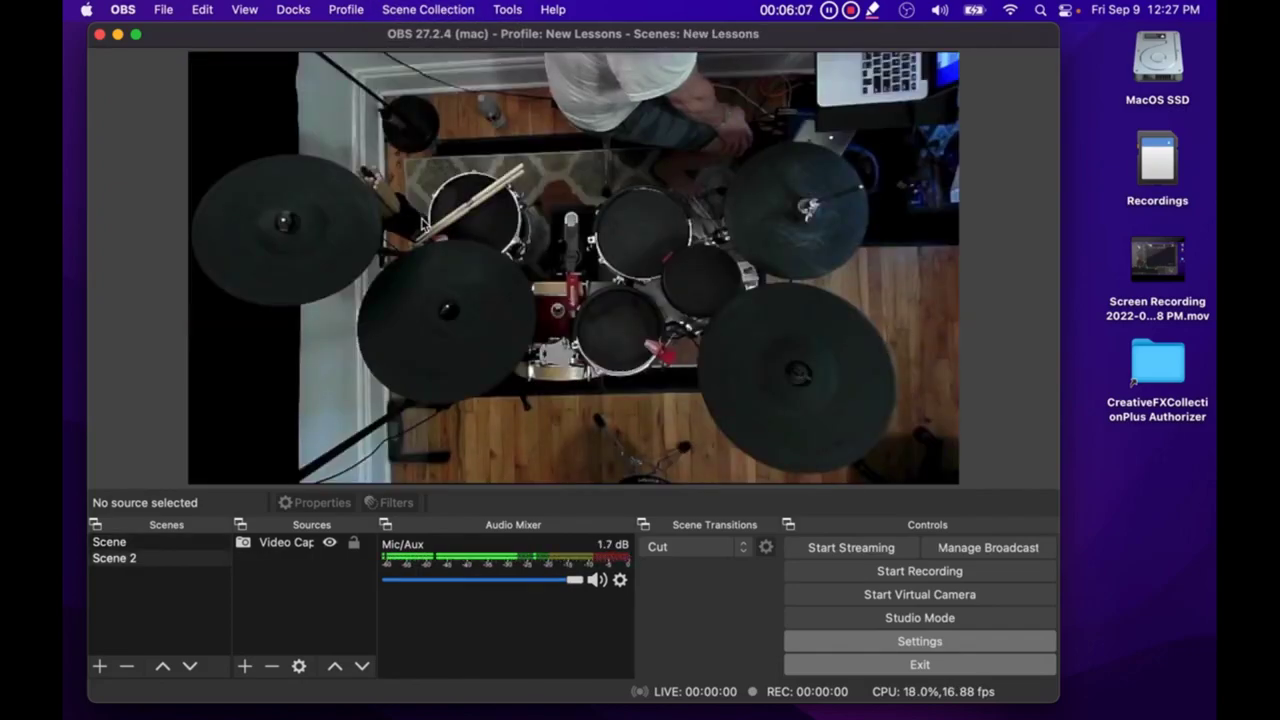
left_click(163, 543)
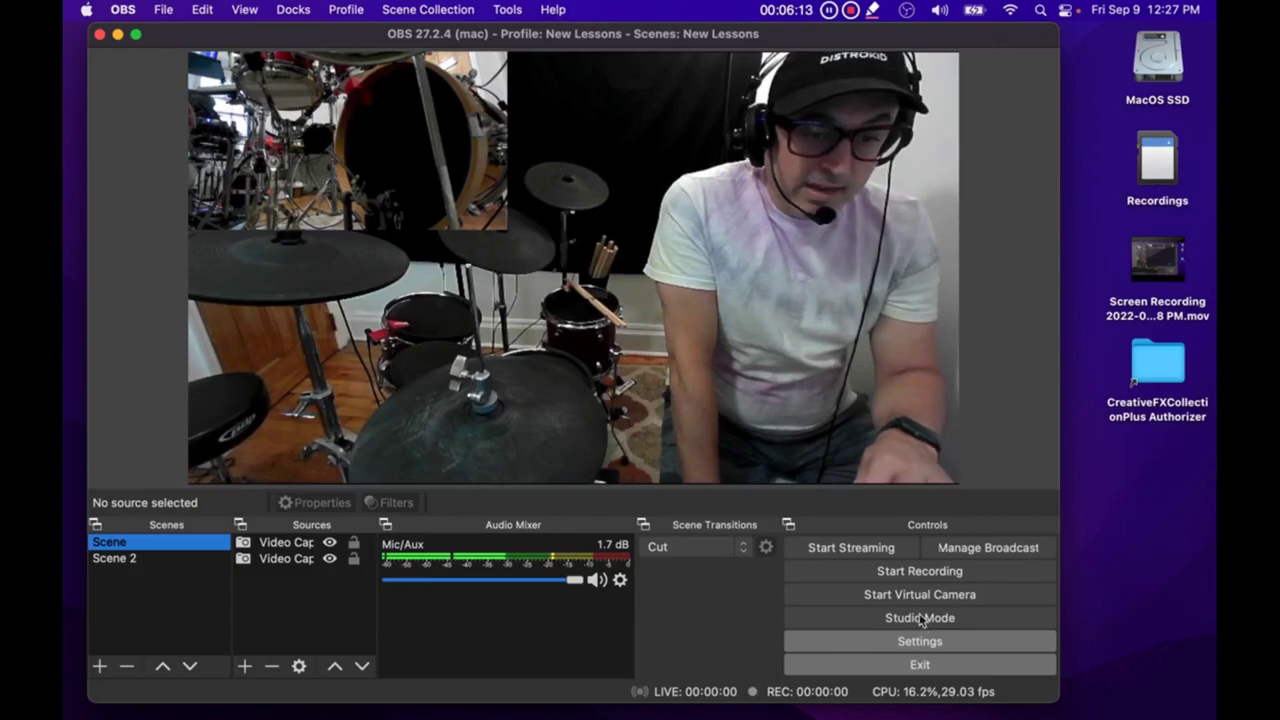
Check the canvas and output resolutions of the New Lessons profile and cancel out of the settings.
left_click(928, 645)
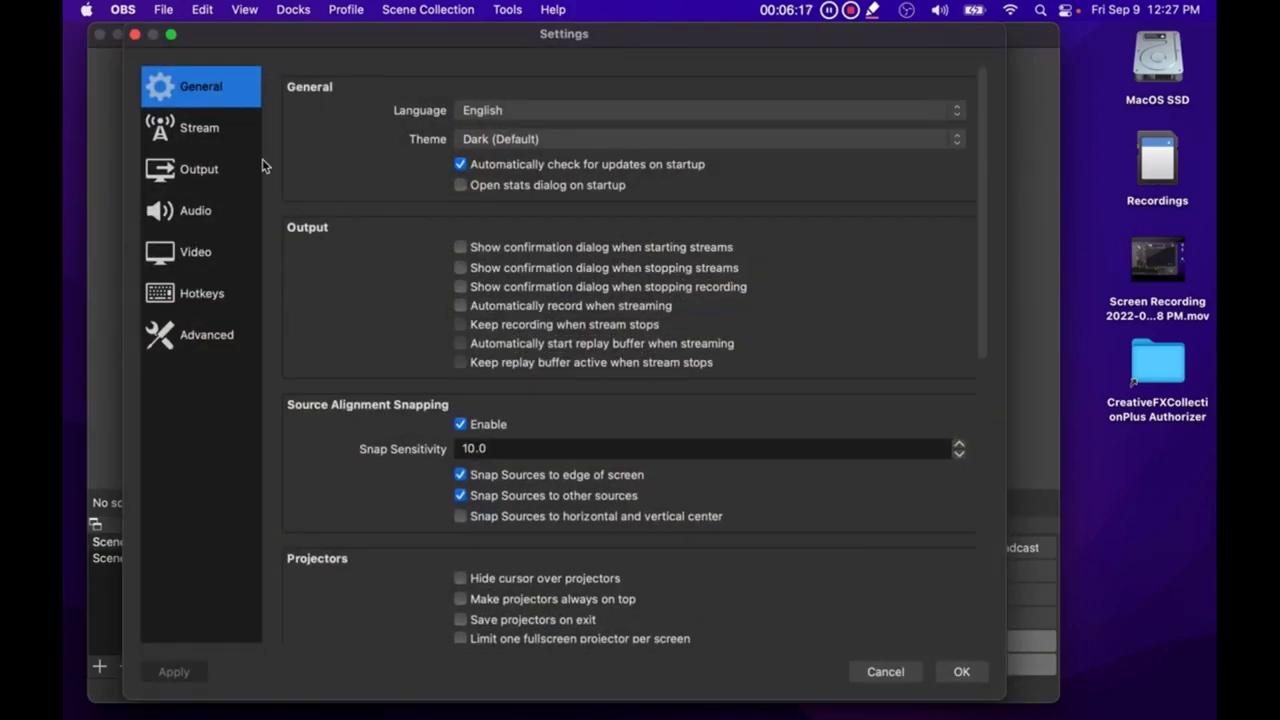
left_click(170, 264)
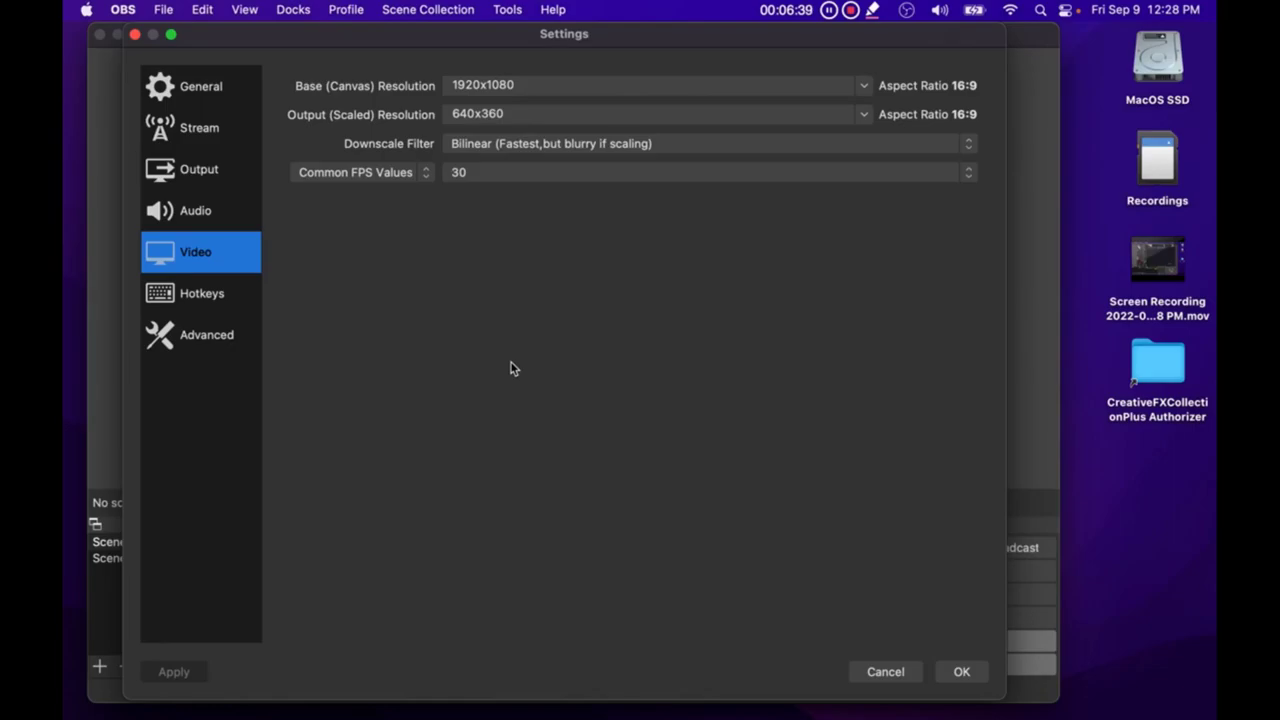
left_click(885, 672)
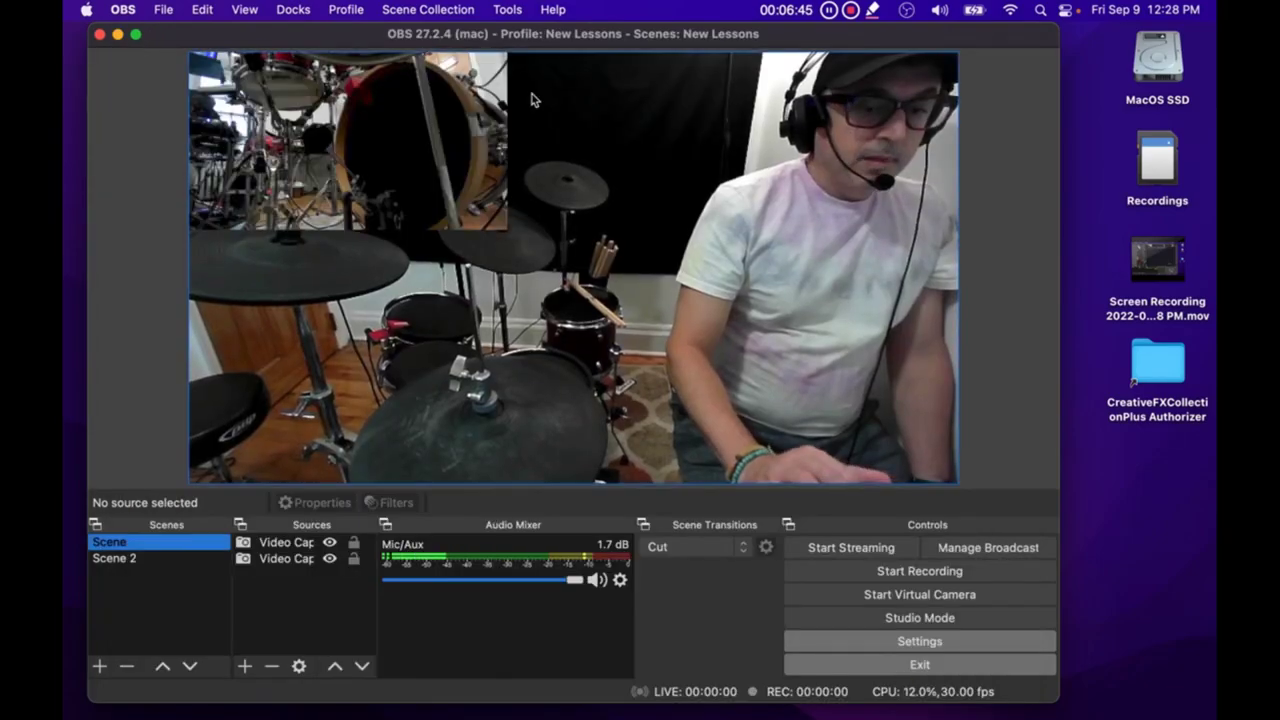
Open the Advanced Scene Switcher and examine the conditions and actions of Macro 1 and Macro 2.
key("Down")
left_click(507, 12)
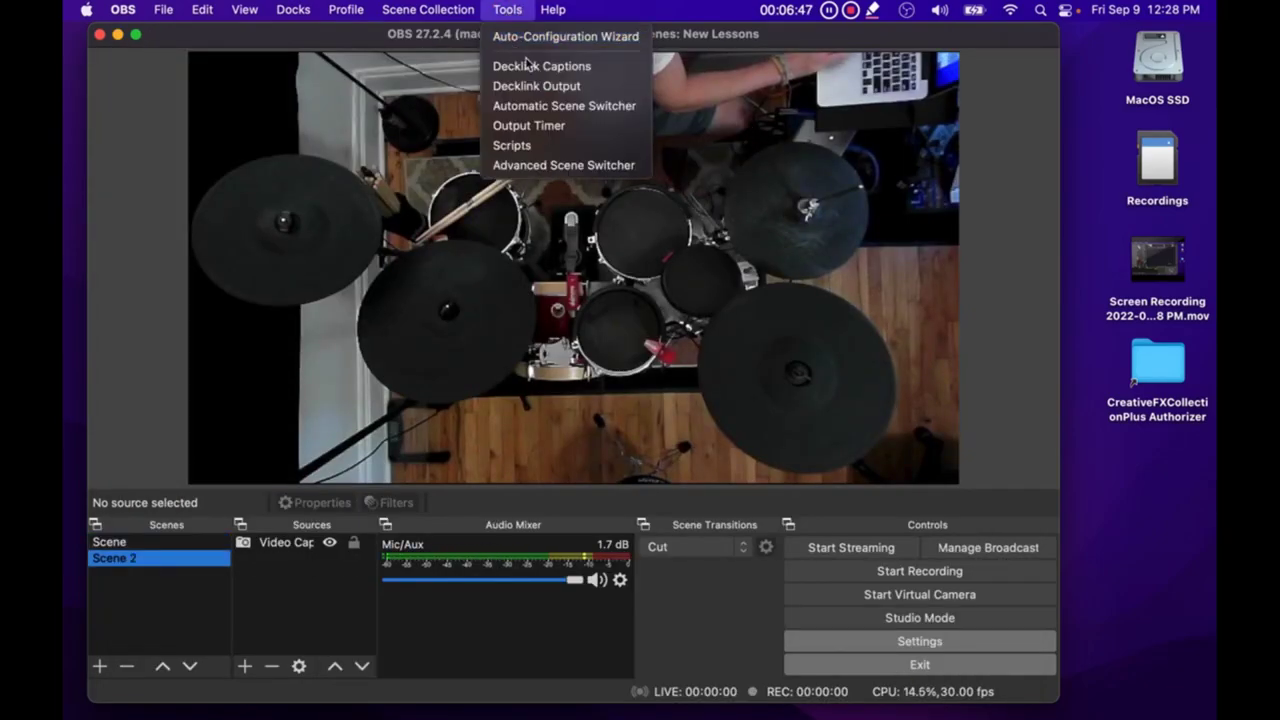
left_click(548, 166)
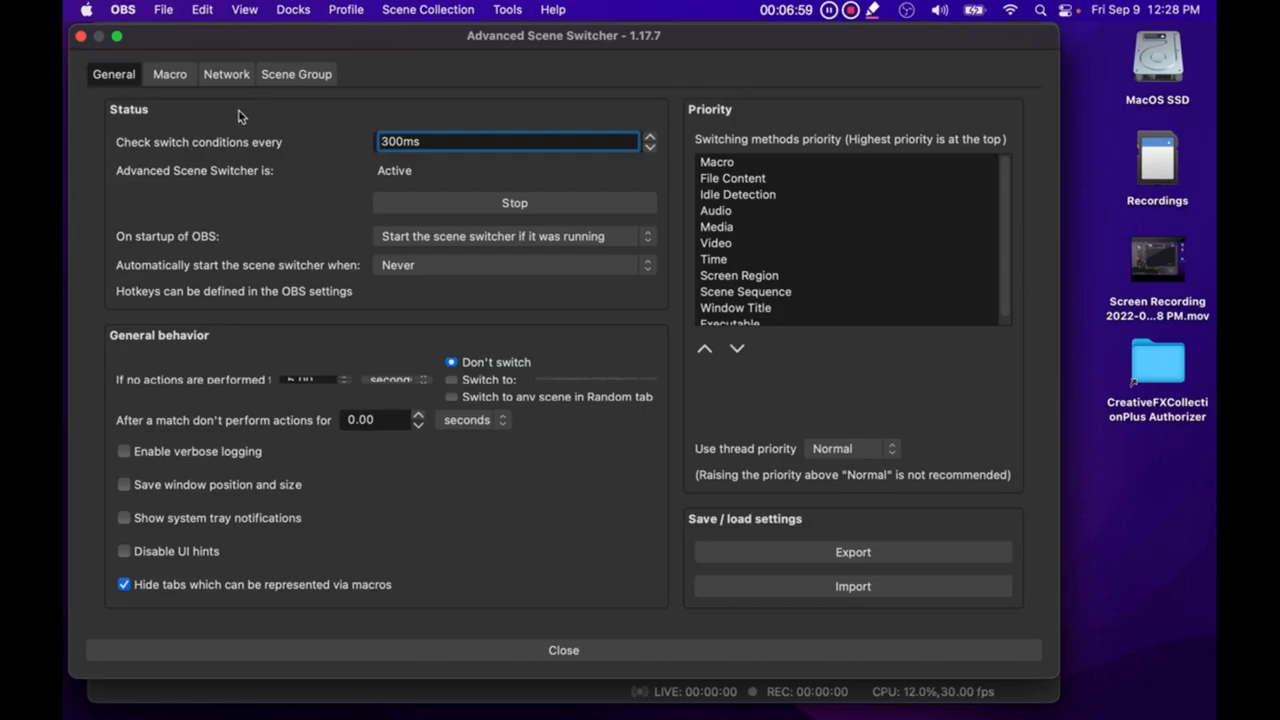
left_click(169, 78)
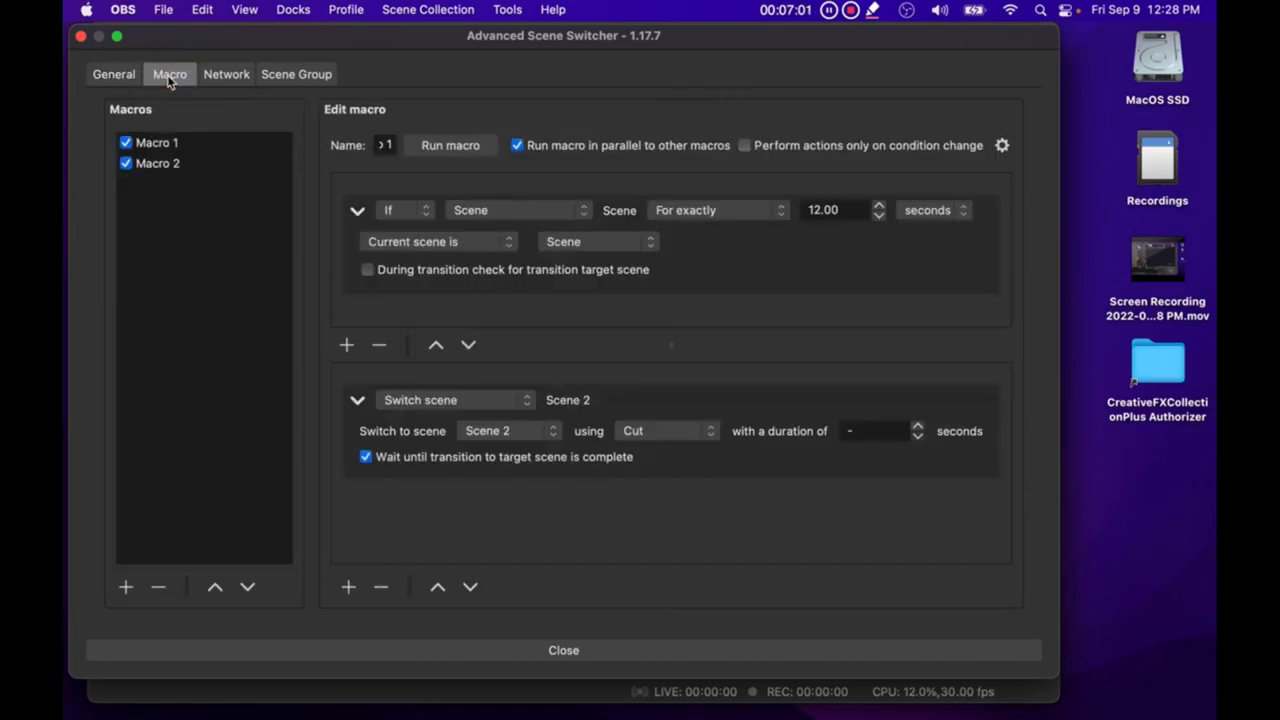
left_click(162, 147)
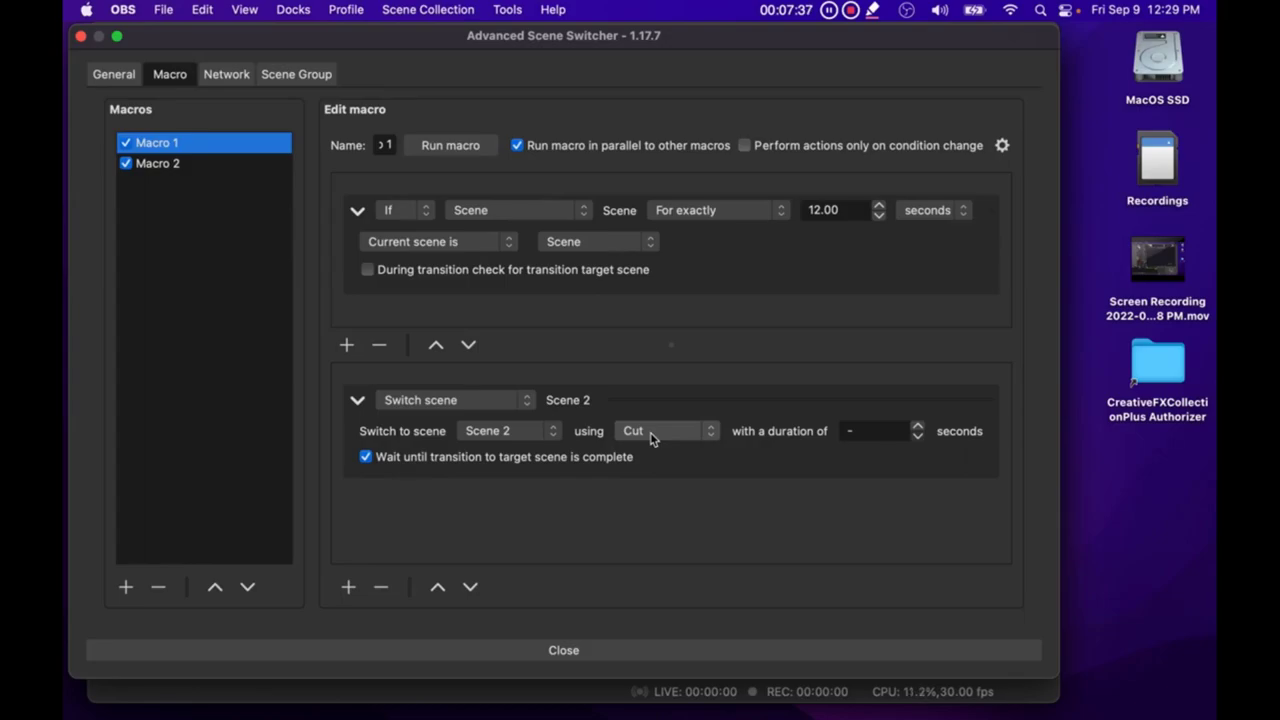
left_click(178, 166)
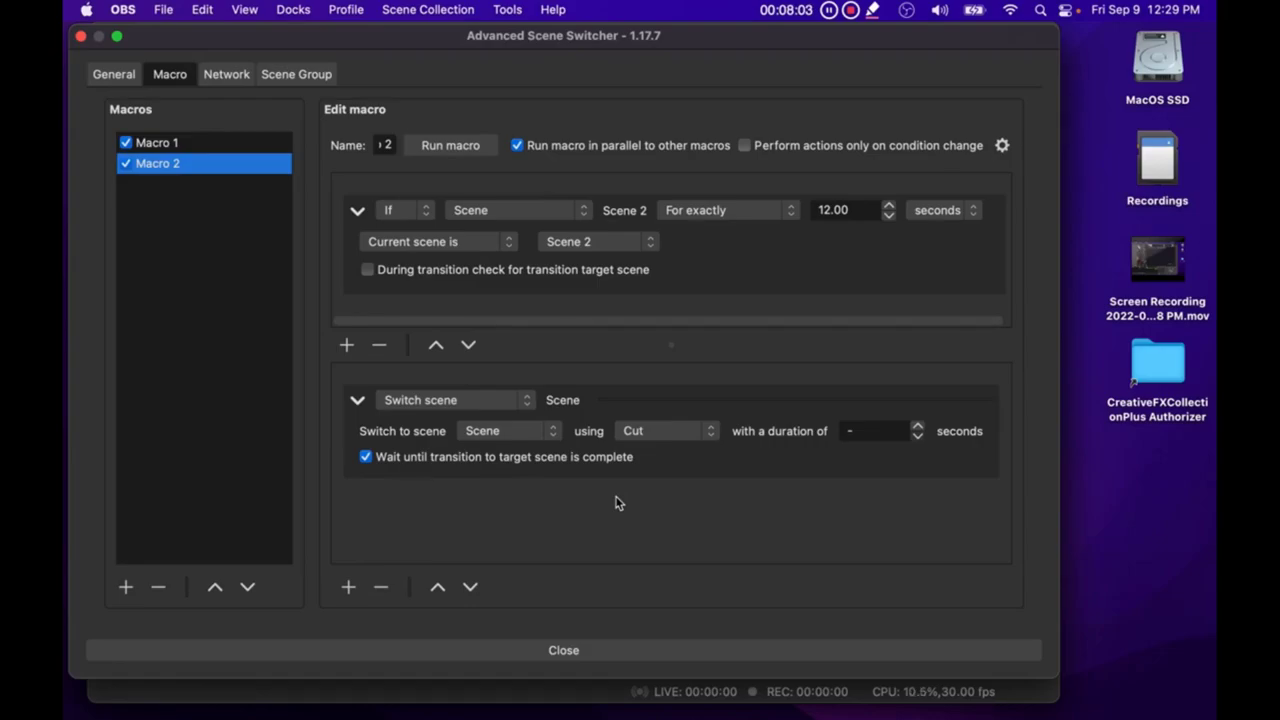
Stop the Advanced Scene Switcher, close its window, and switch manually to Scene and back to Scene 2.
left_click(116, 75)
left_click(491, 205)
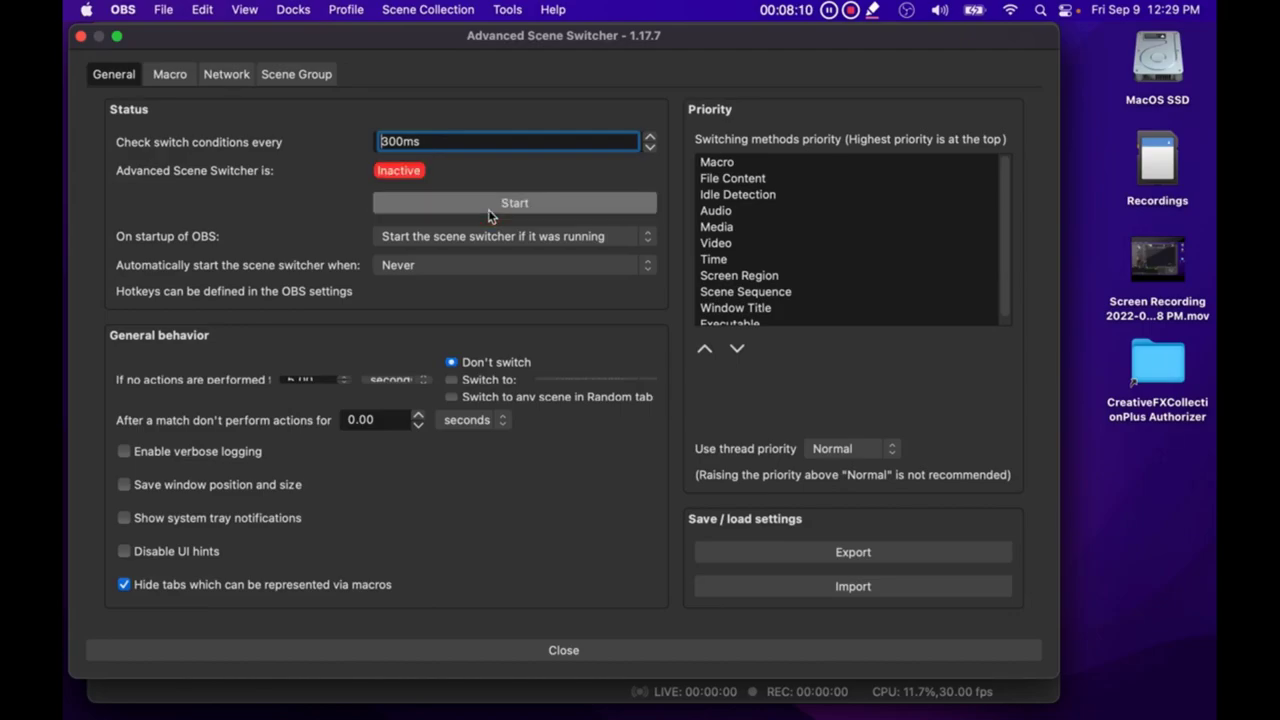
left_click(82, 37)
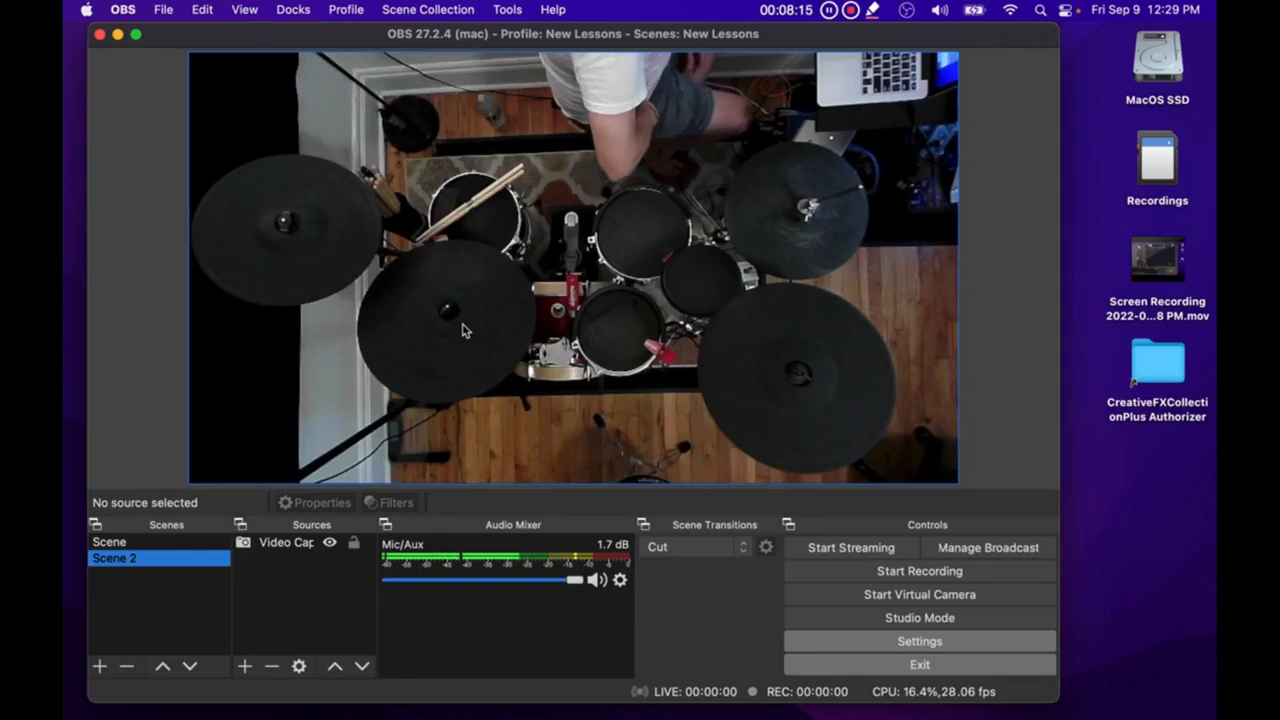
left_click(190, 545)
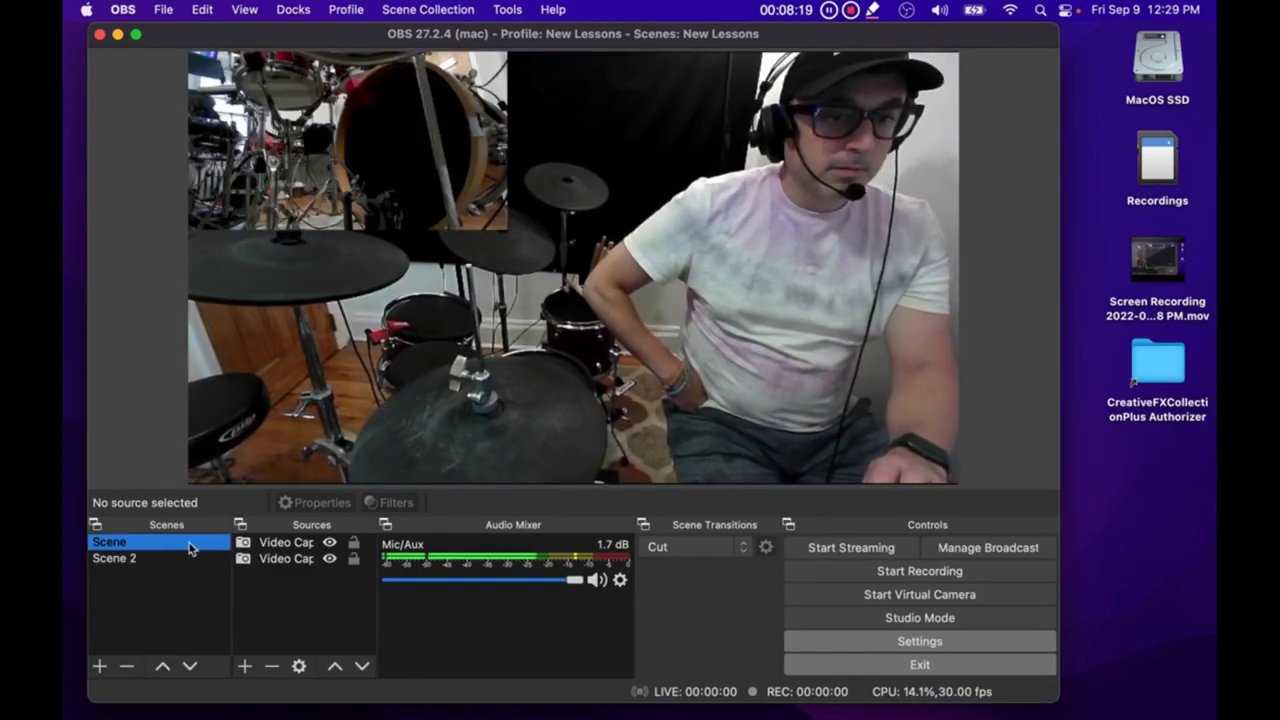
left_click(194, 558)
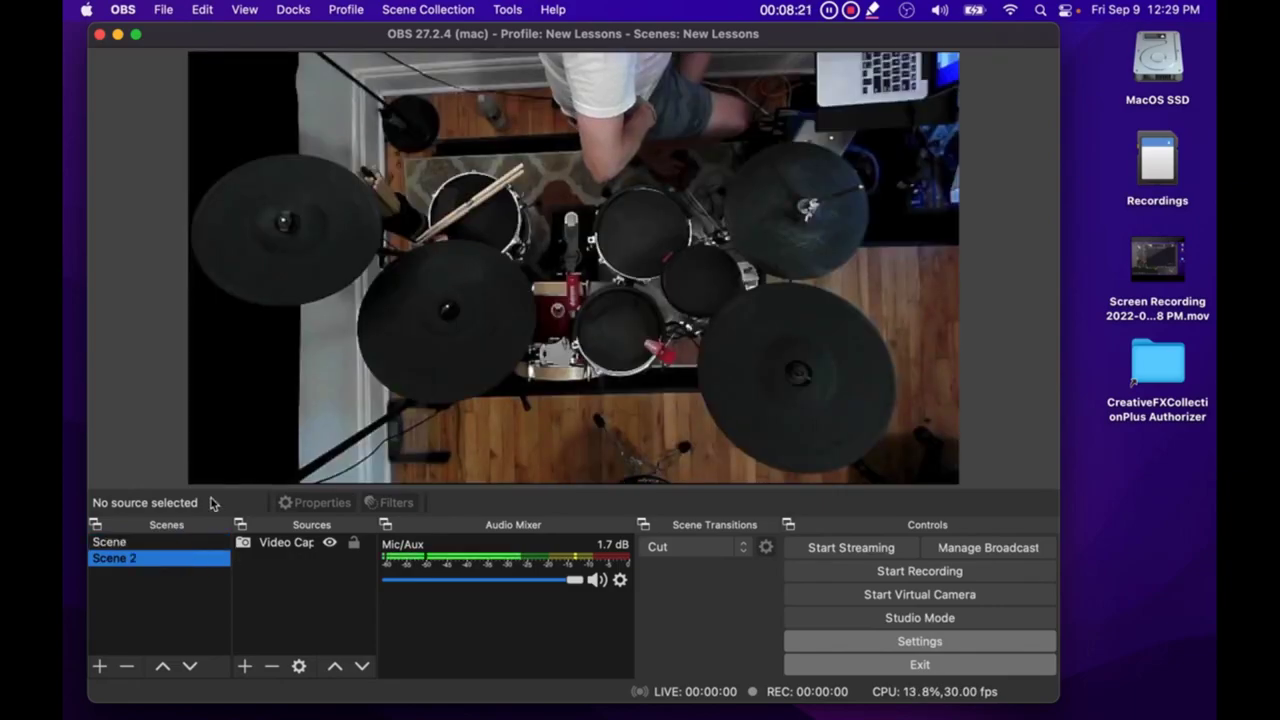
Start the Advanced Scene Switcher, close its window, and watch the scenes alternate in the preview.
left_click(507, 11)
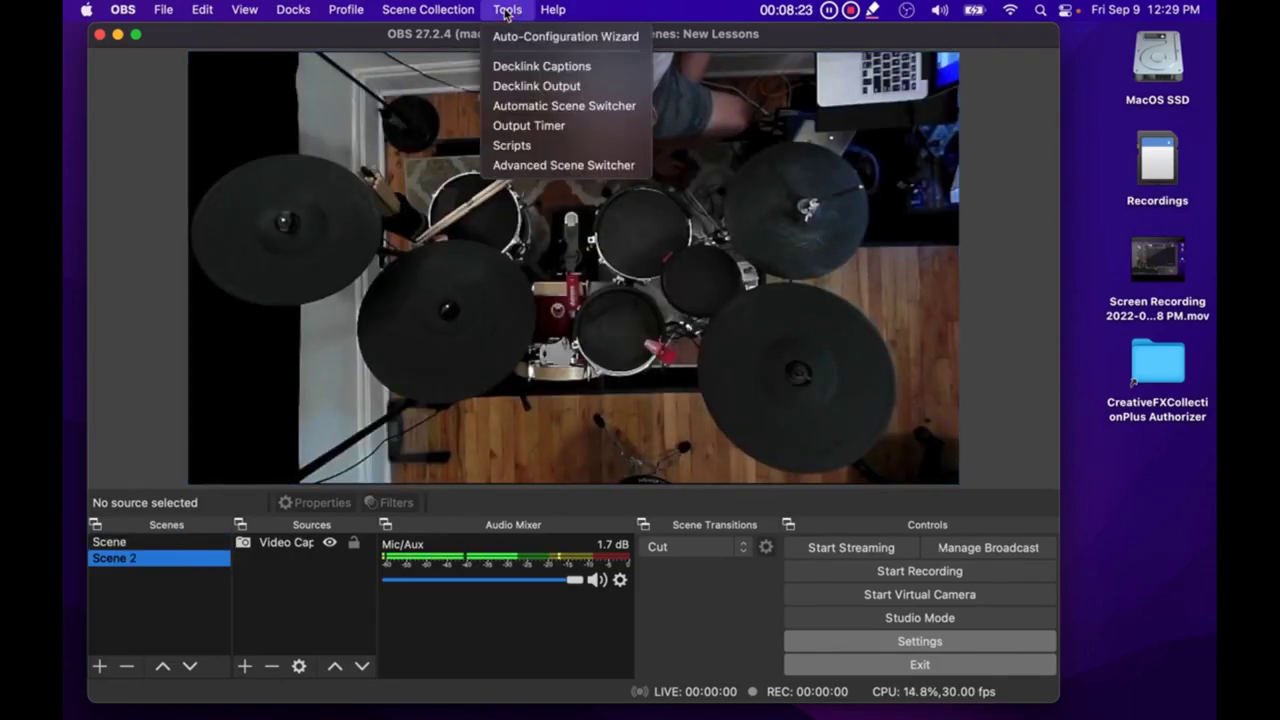
left_click(532, 168)
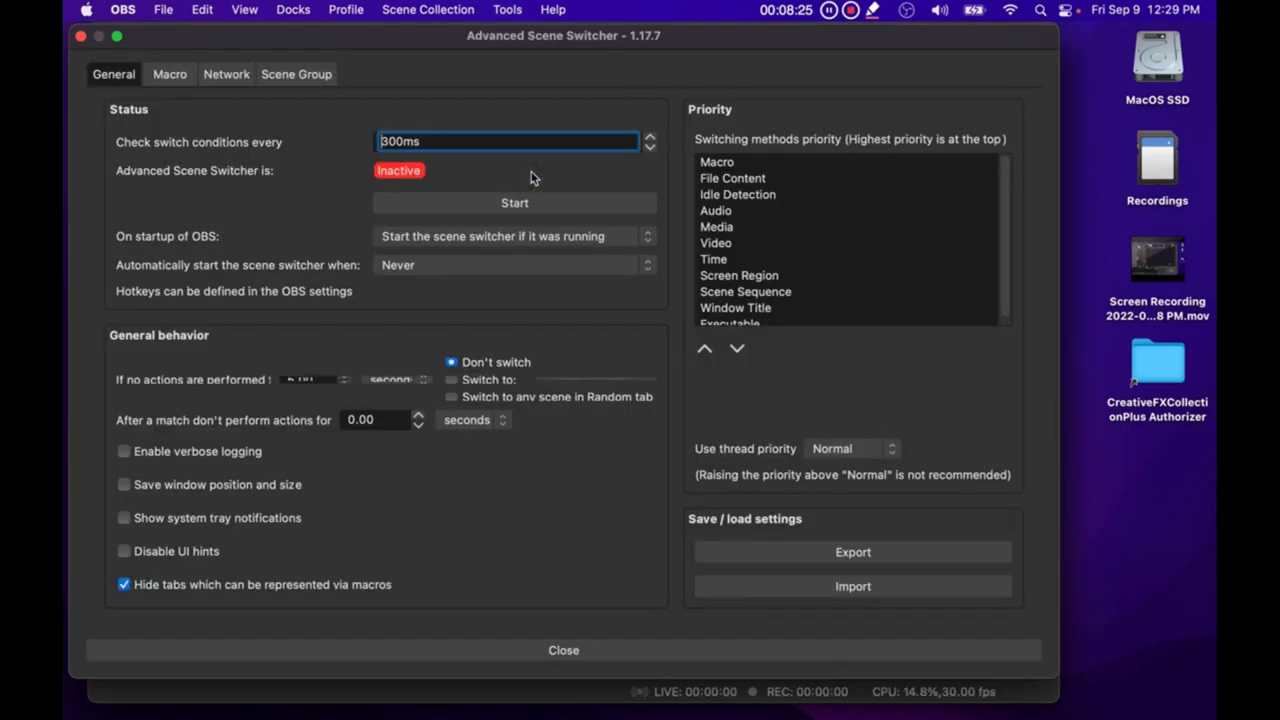
left_click(486, 202)
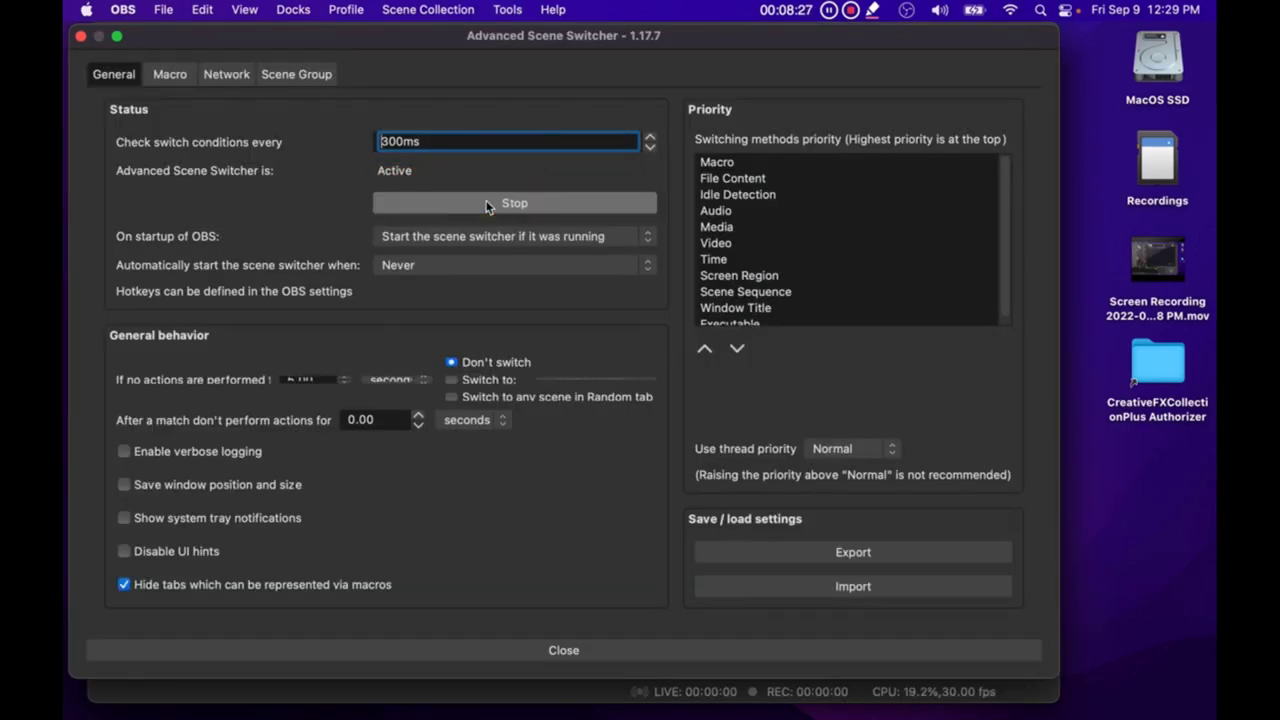
left_click(82, 37)
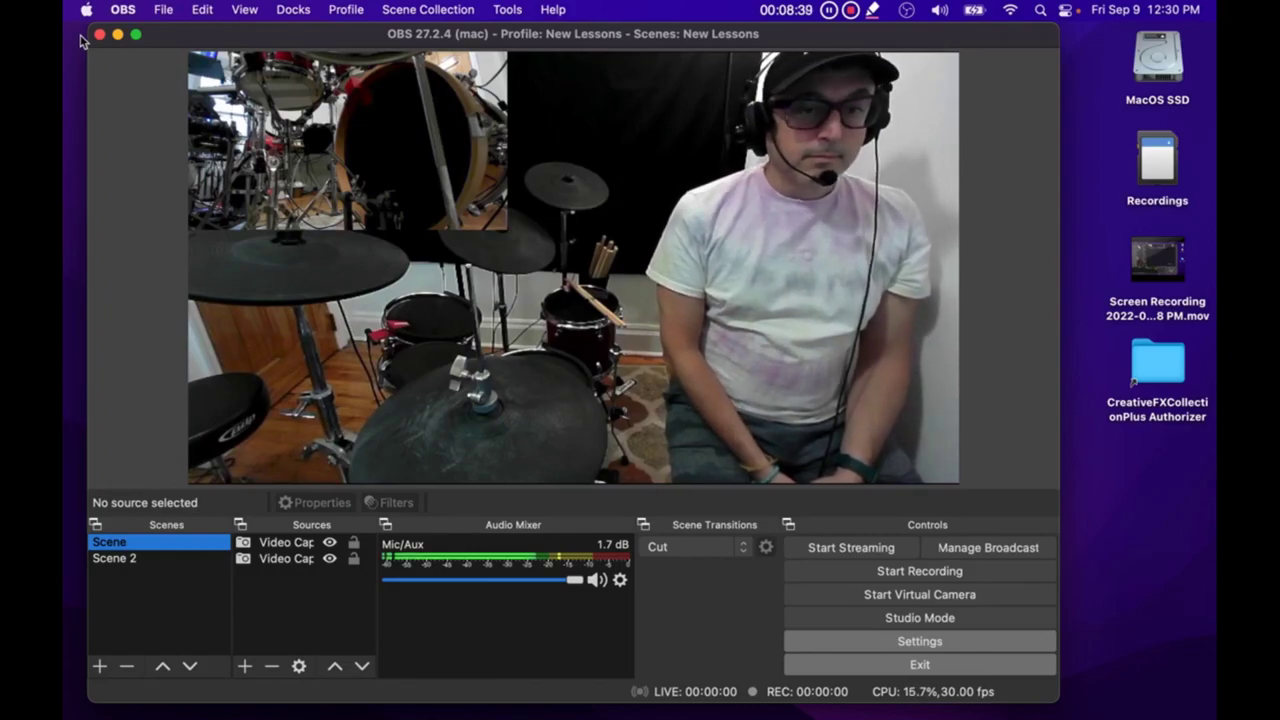
key("Down")
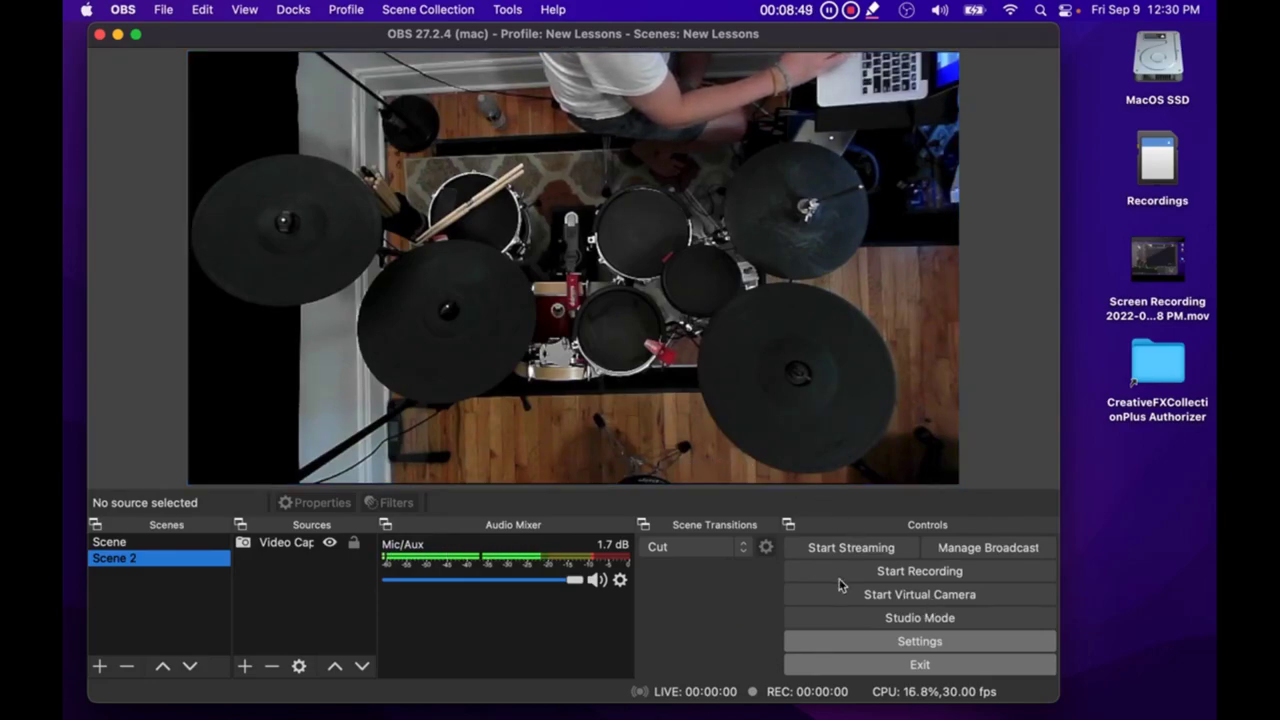
Start the OBS virtual camera and minimize the OBS window.
left_click(893, 598)
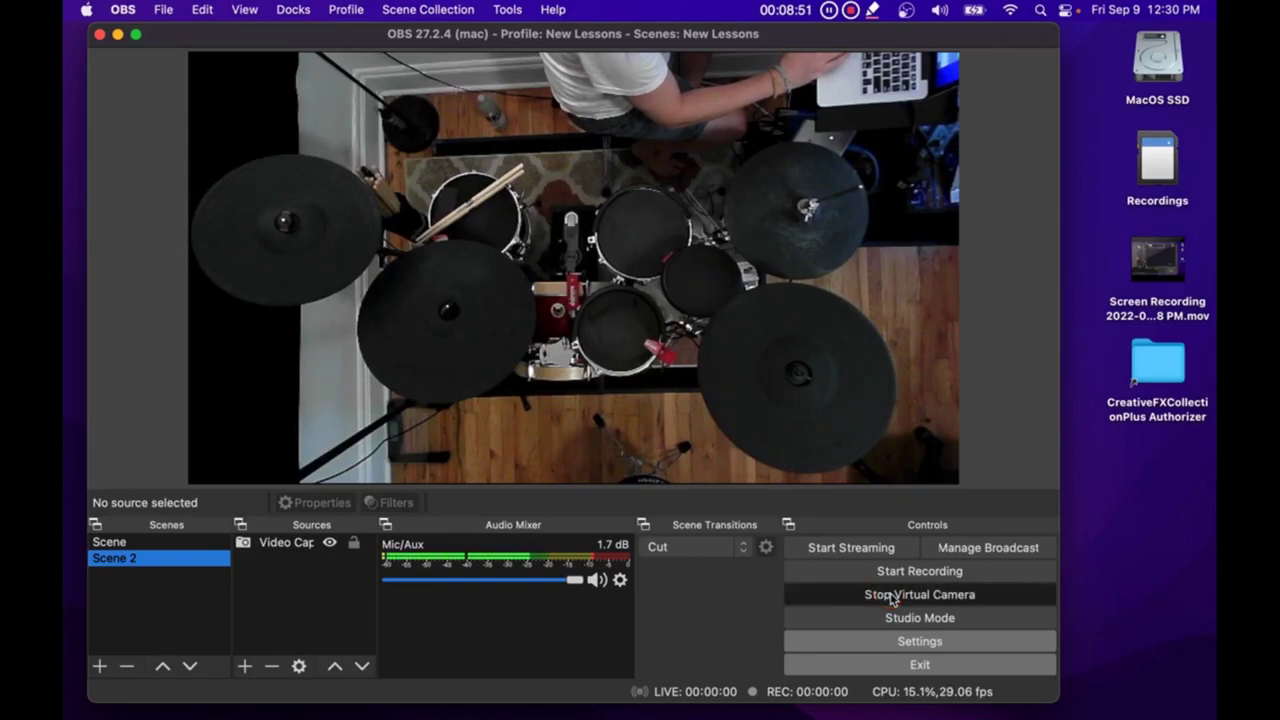
key("Up")
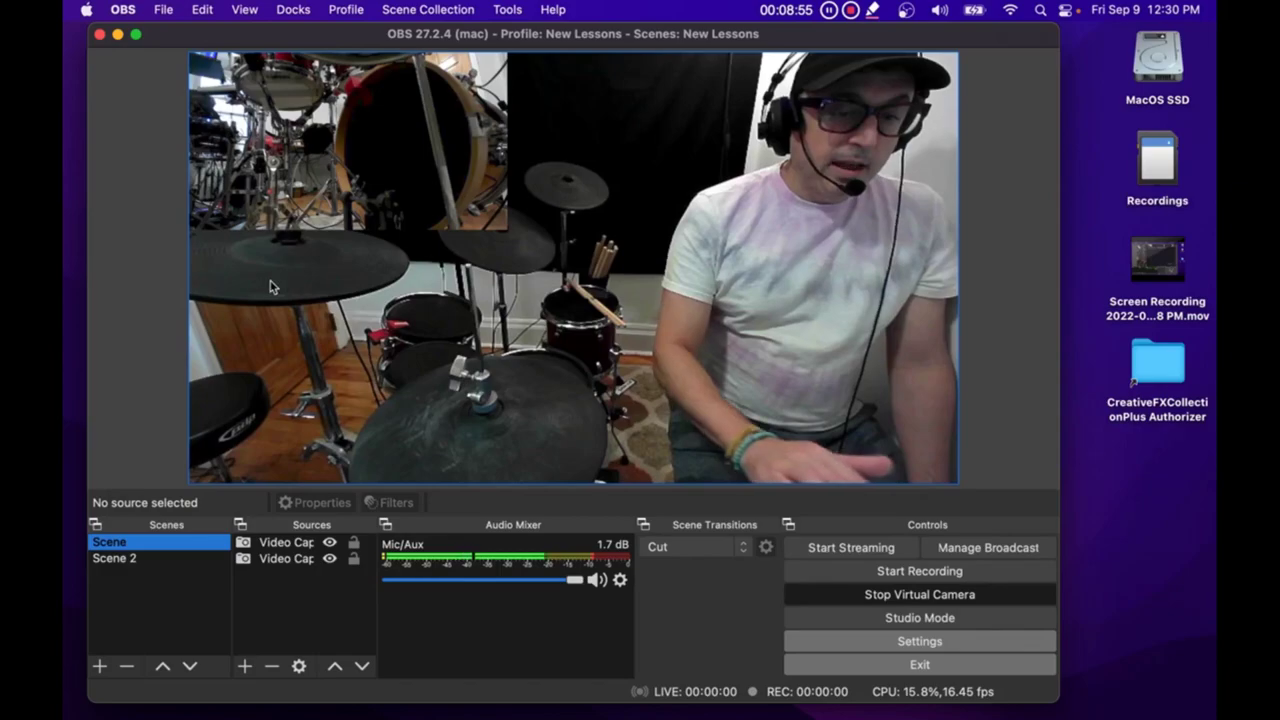
left_click(118, 36)
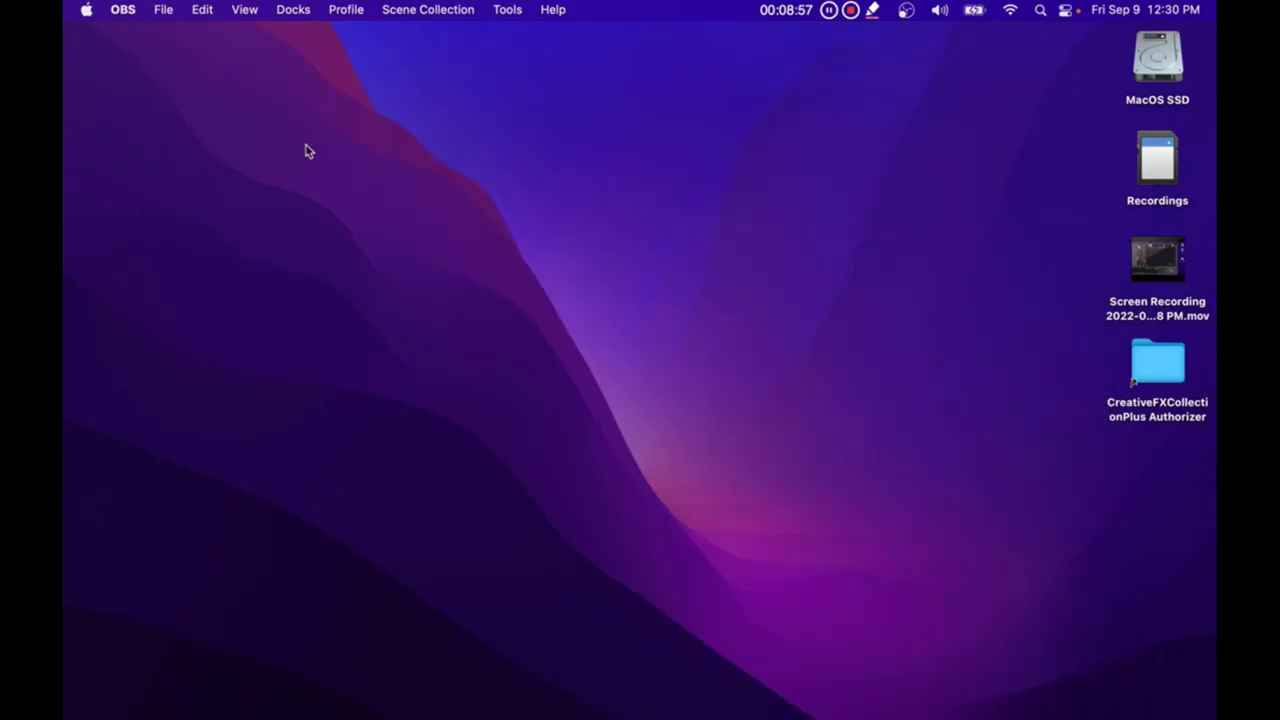
Switch to Microsoft Edge and load meet.google.com in place of the JACK downloads page.
mouse_move(761, 706)
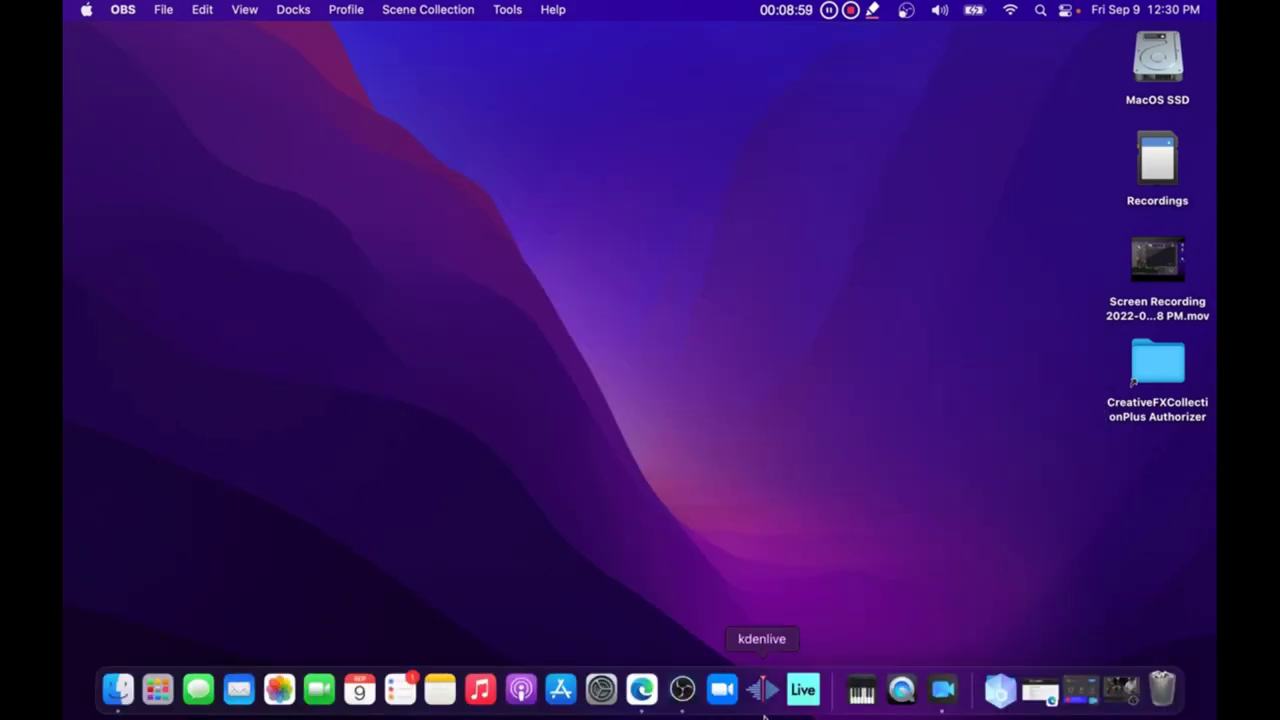
left_click(643, 700)
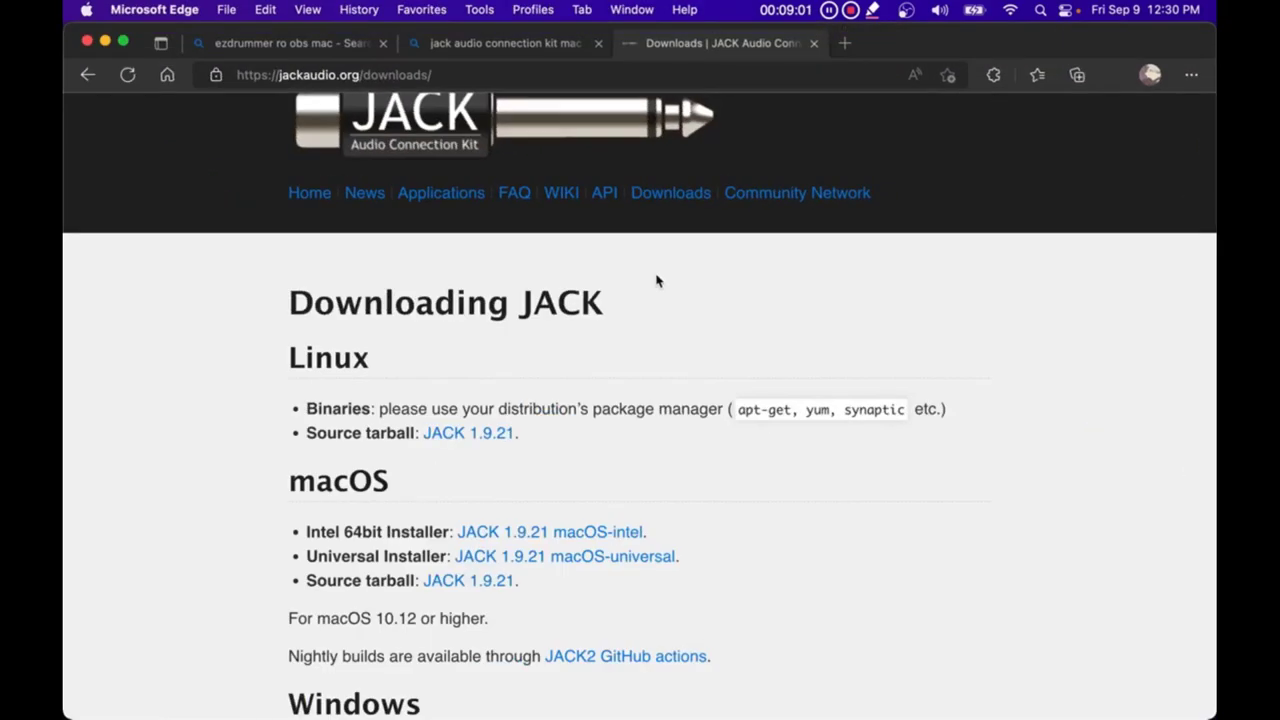
left_click(611, 78)
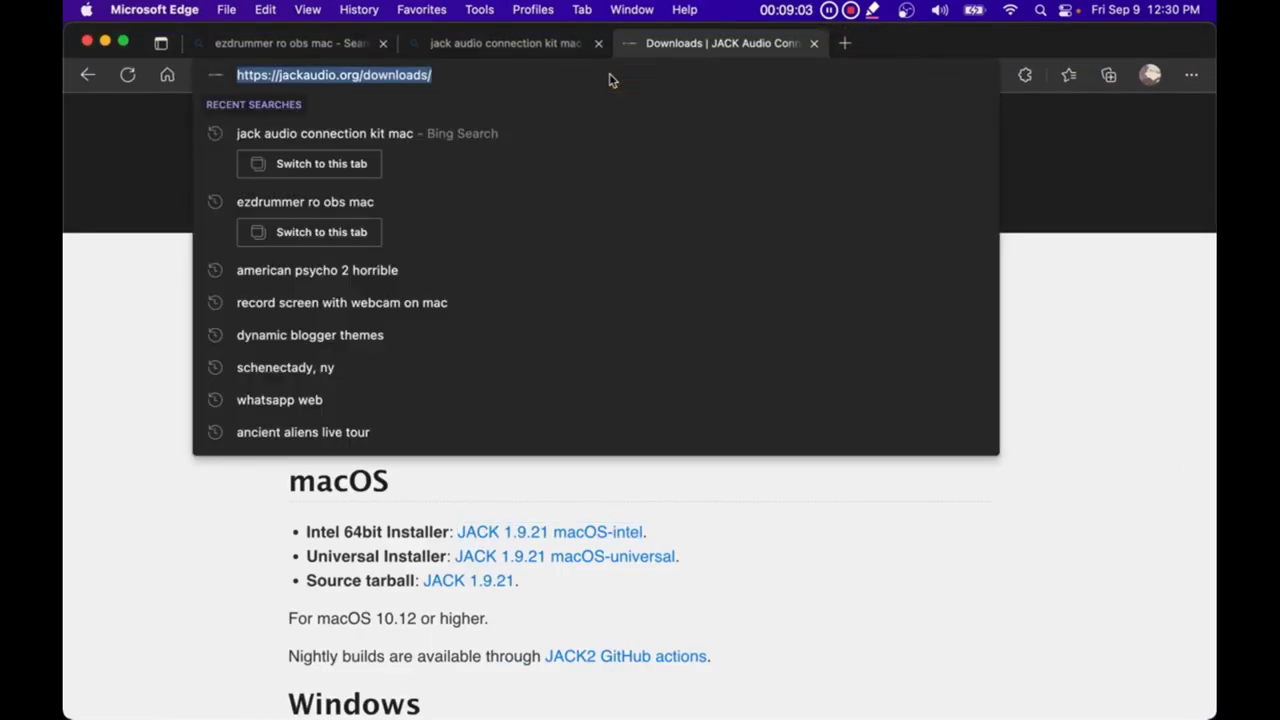
type("mee")
key("Return")
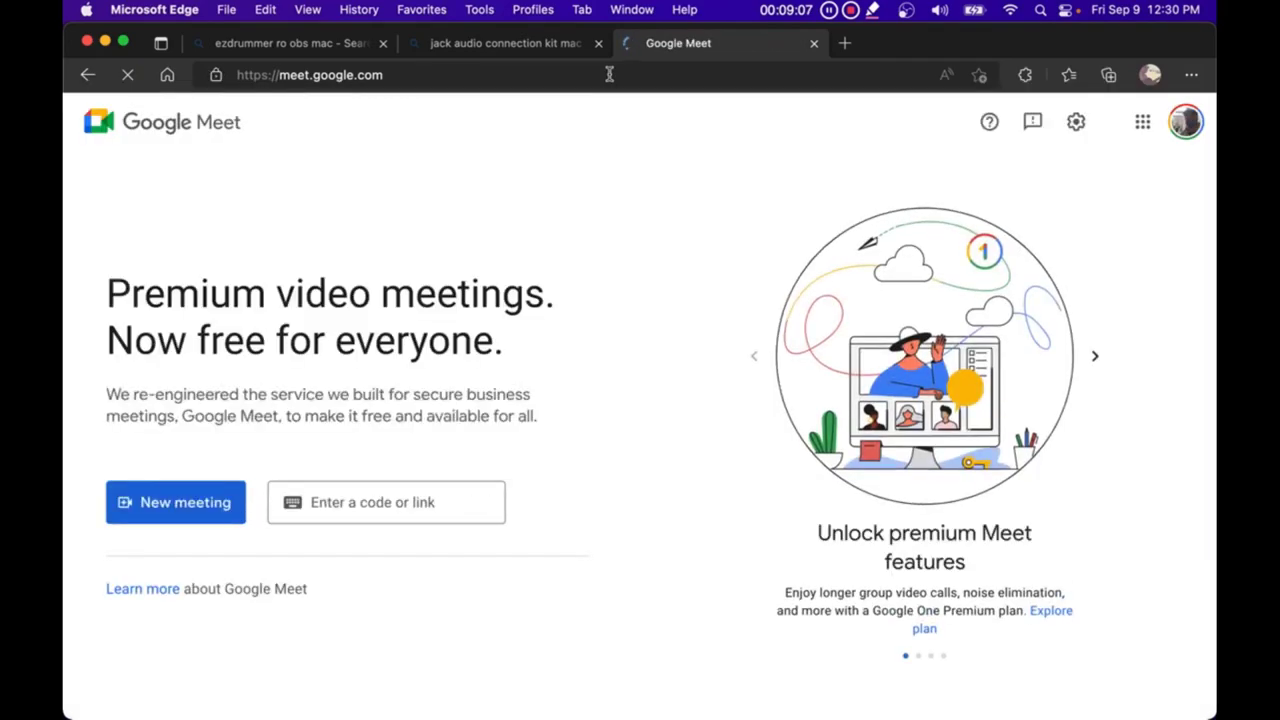
Start an instant meeting in Google Meet and dismiss the notice for sharing the meeting link.
left_click(190, 504)
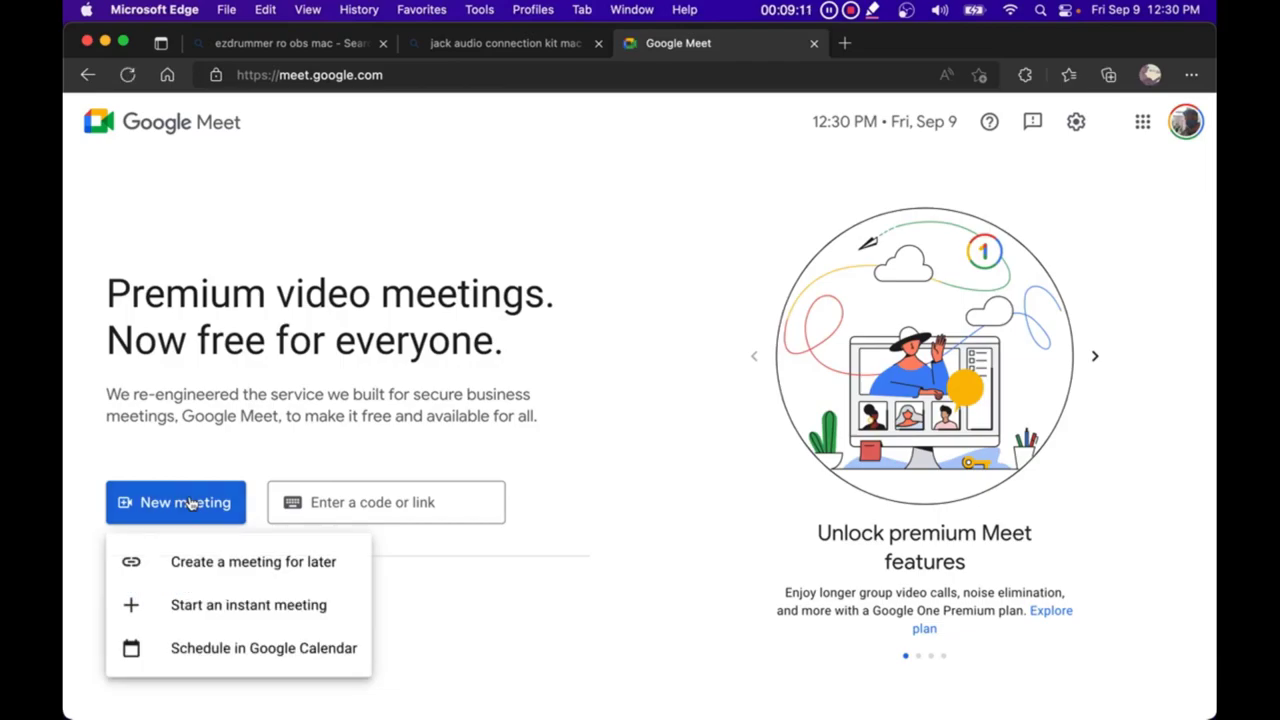
left_click(196, 607)
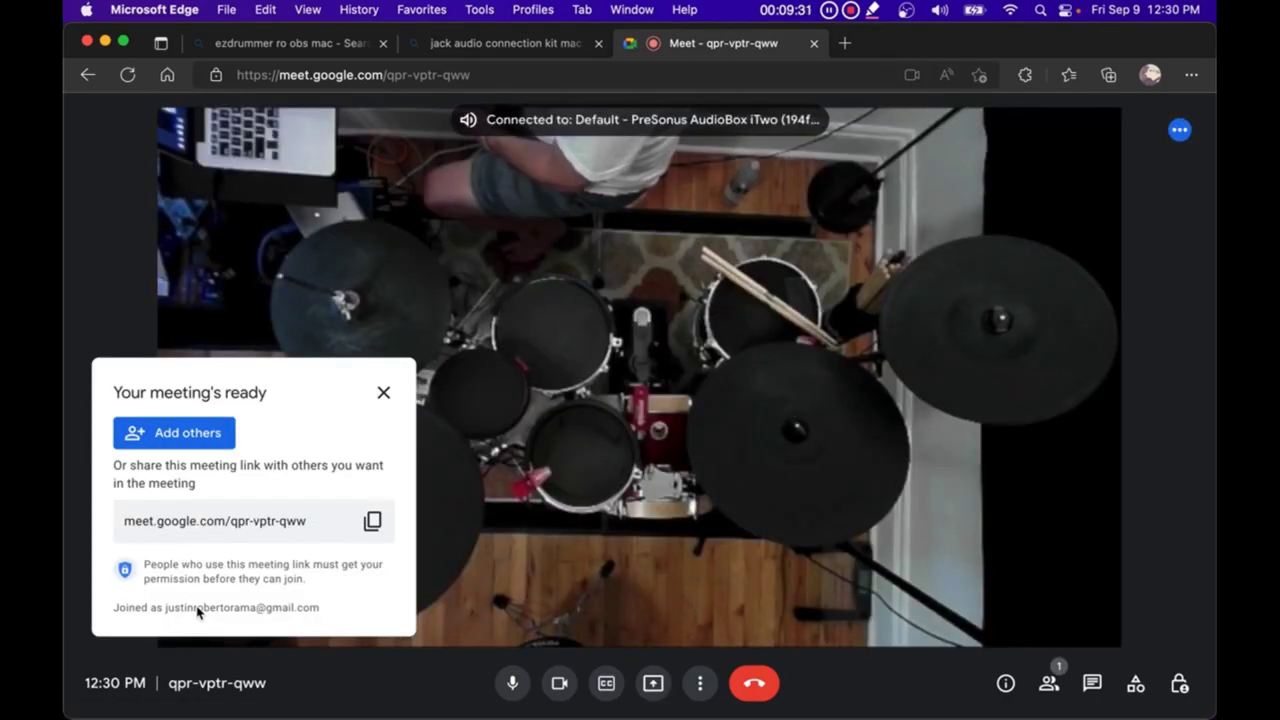
left_click(383, 392)
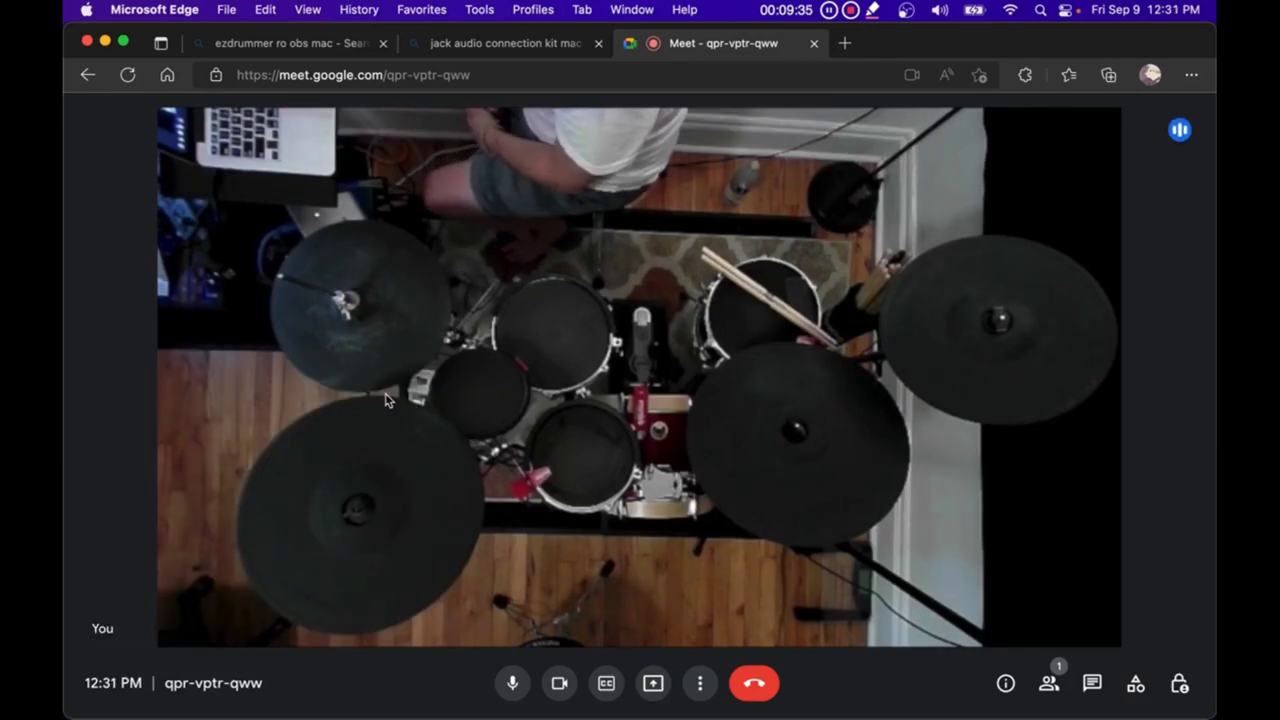